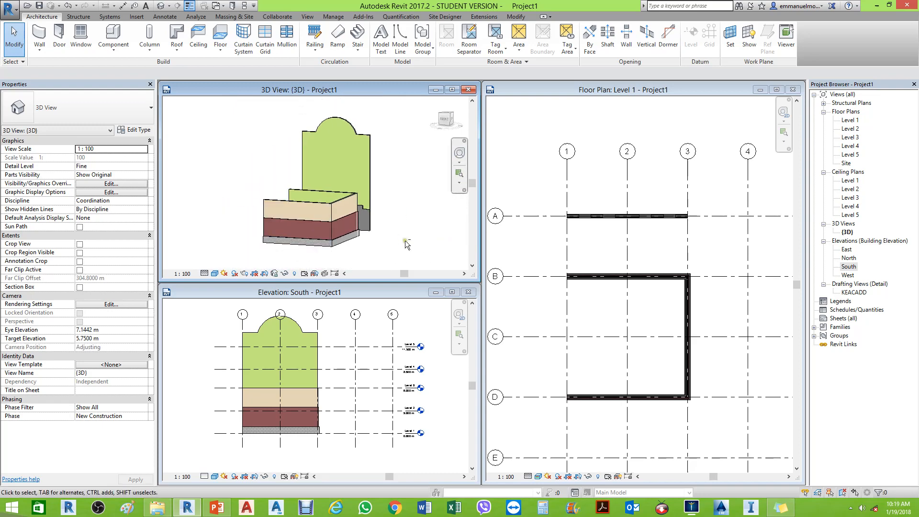
- Start placing a door with the Doors_ExtSgl_w-Side Panel 1360x2110mm type
middle_click_drag(287, 242, 406, 226, "shift")
scroll(314, 252, "up", 3)
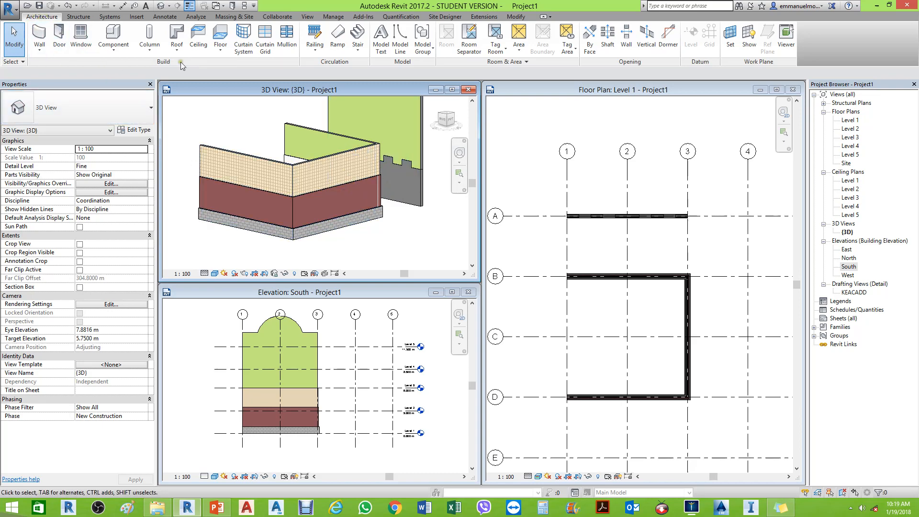
left_click(59, 38)
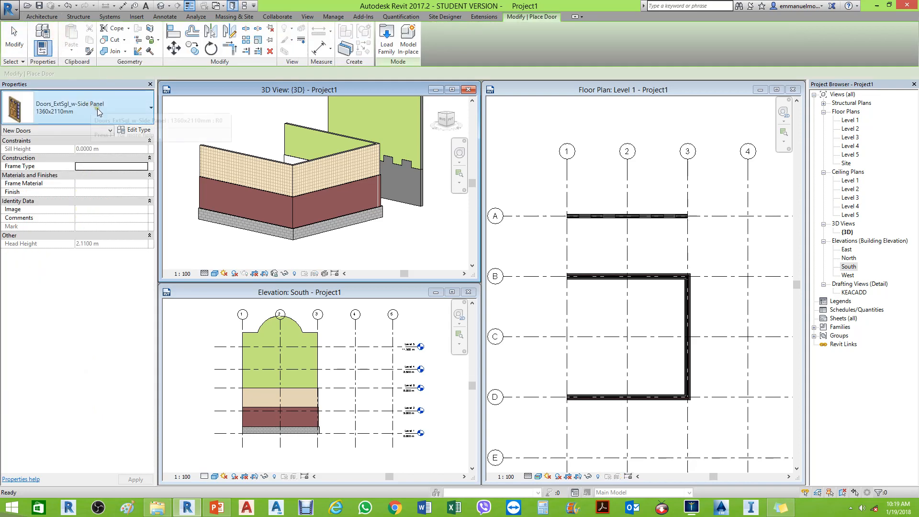
left_click(139, 108)
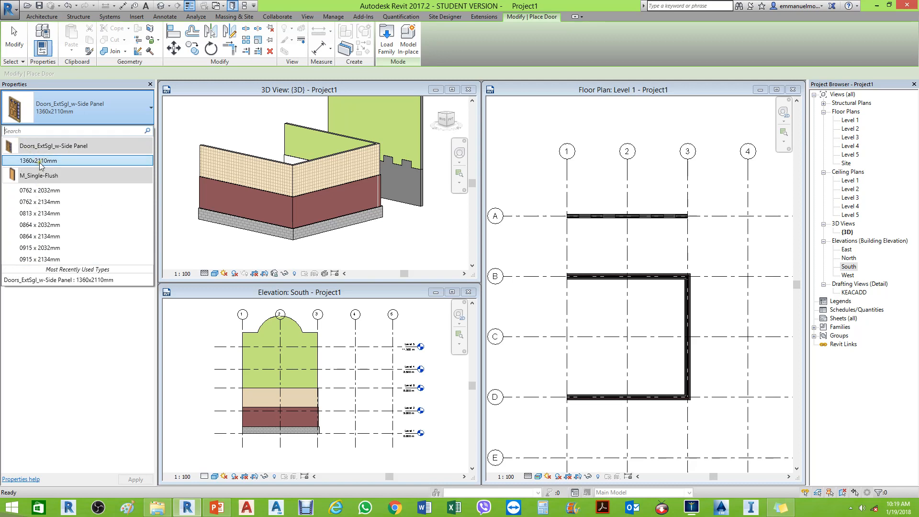
mouse_move(44, 163)
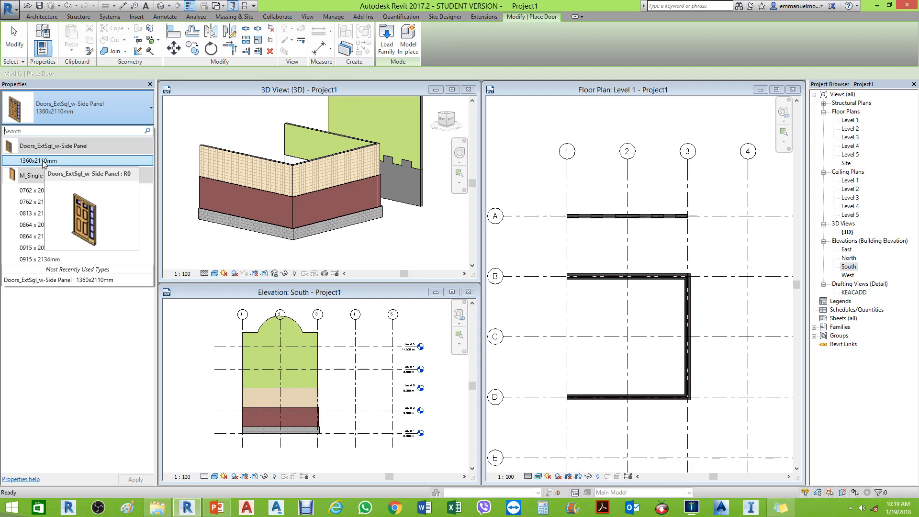
left_click(44, 161)
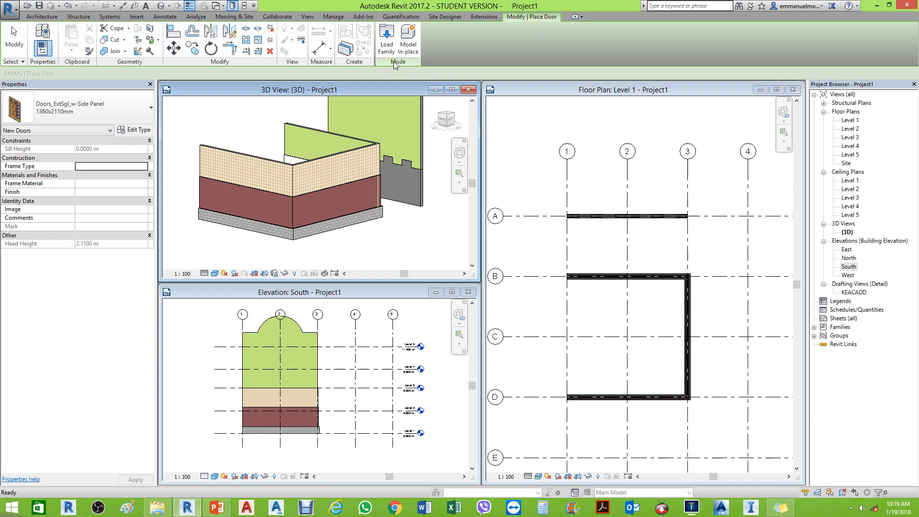
- Browse the family library for loading to the UK > Doors > Internal Doors folder
left_click(387, 32)
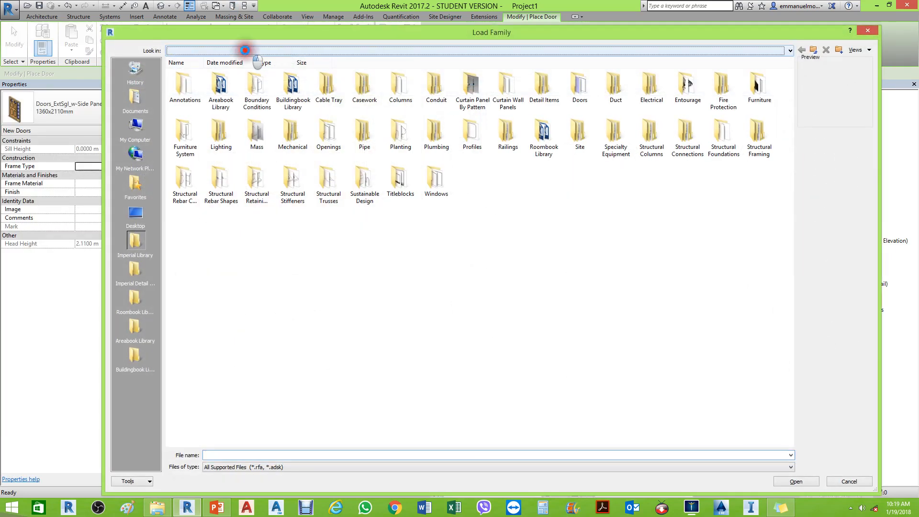
left_click(246, 50)
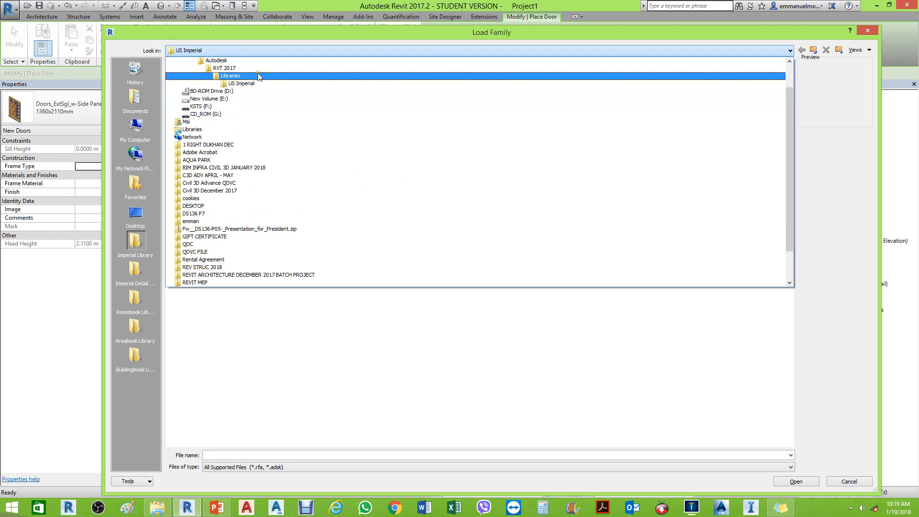
scroll(282, 77, "up", 1)
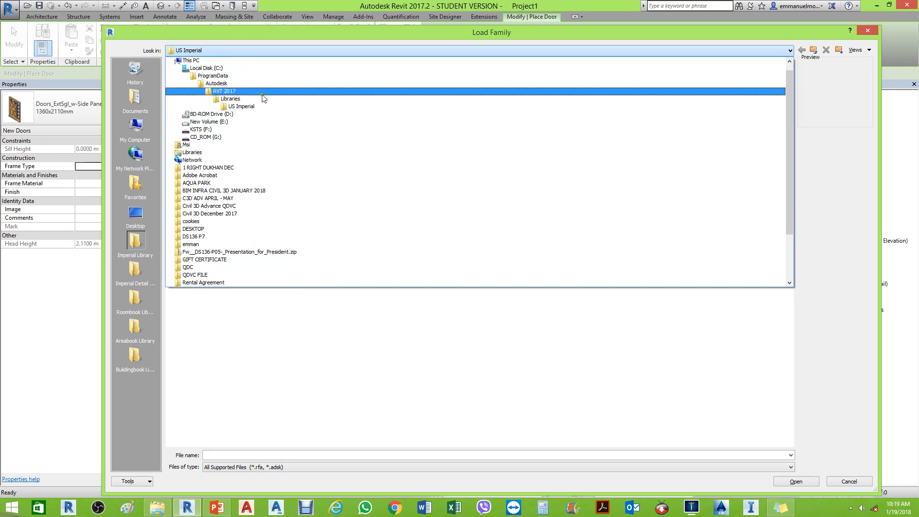
left_click(231, 98)
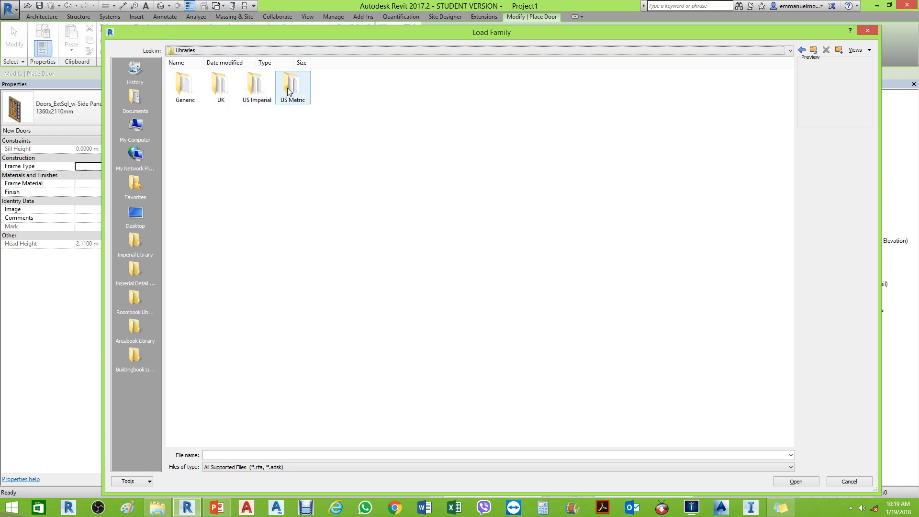
left_click(221, 94)
left_click(222, 105)
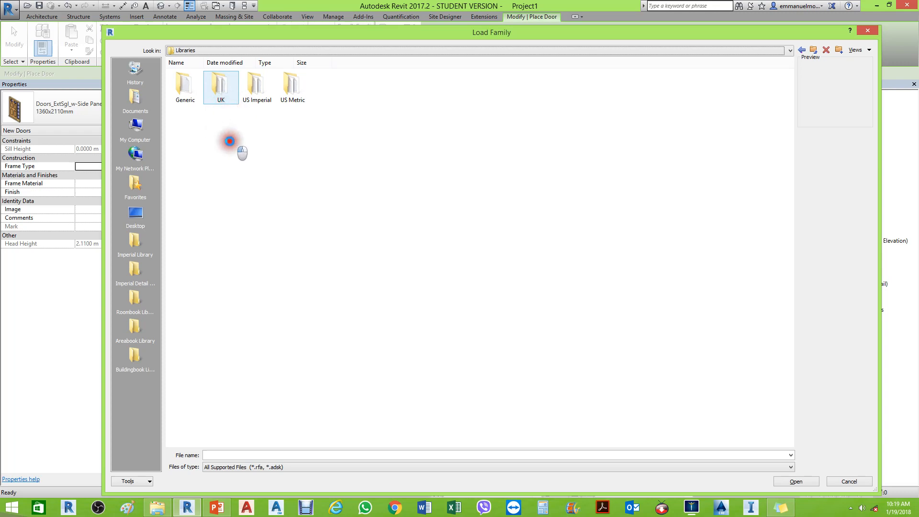
double_click(222, 91)
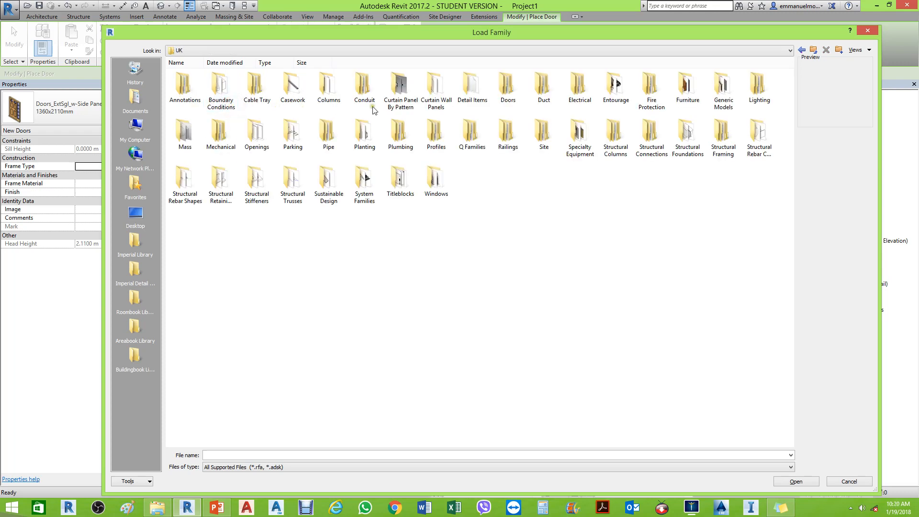
double_click(509, 89)
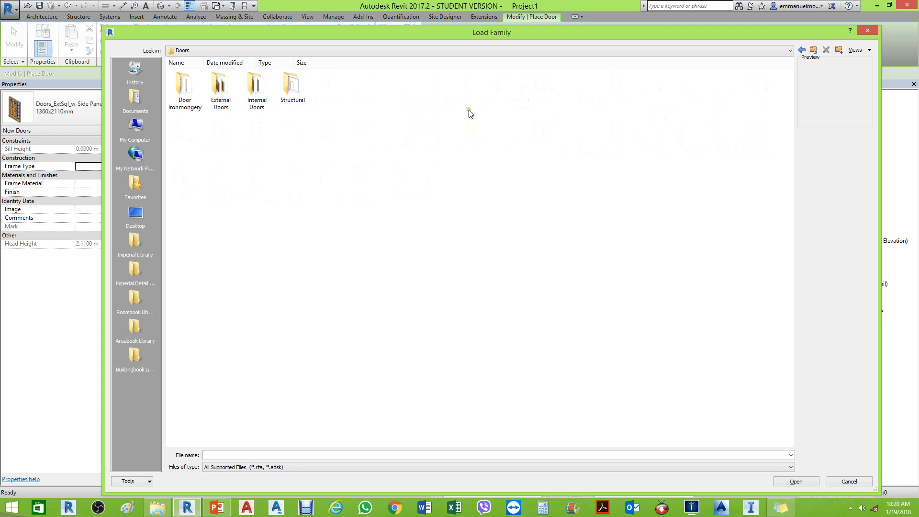
double_click(257, 87)
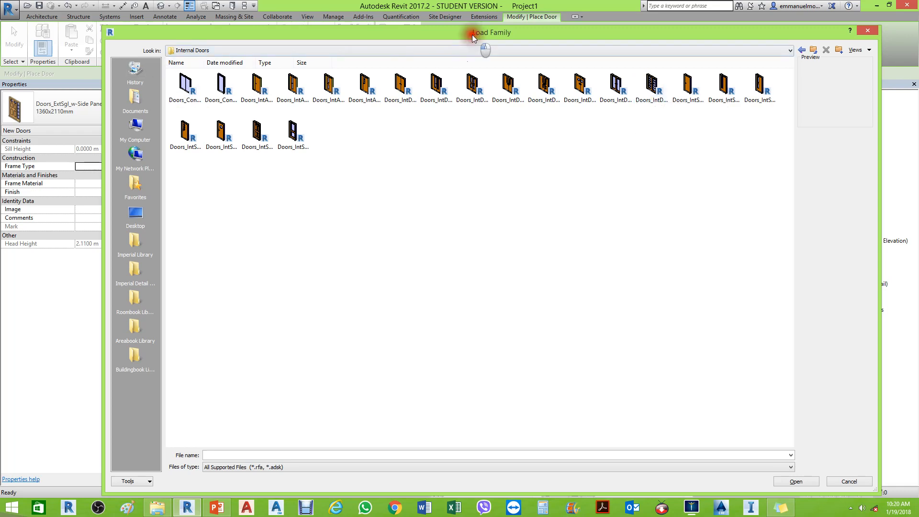
- Load the double door family Doors_IntDbl_8.rfa into the project
left_click_drag(476, 34, 471, 51)
left_click(642, 109)
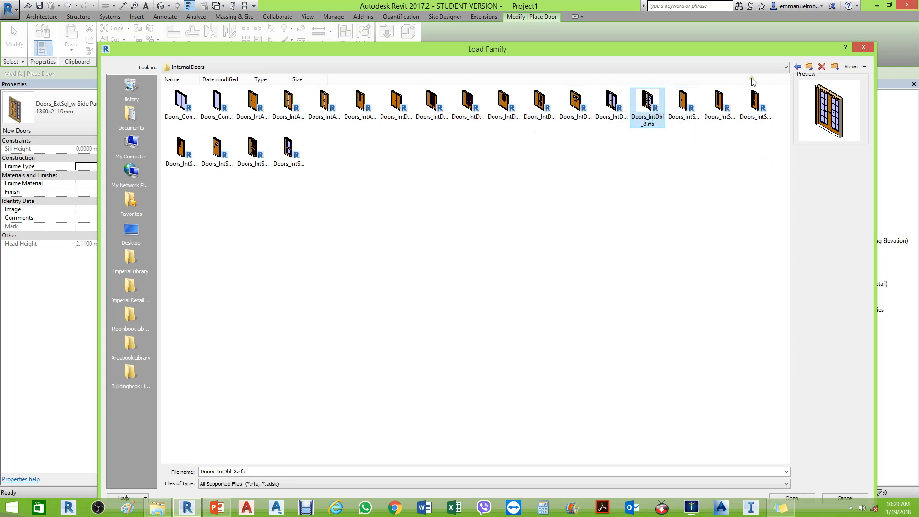
left_click_drag(748, 45, 716, 35)
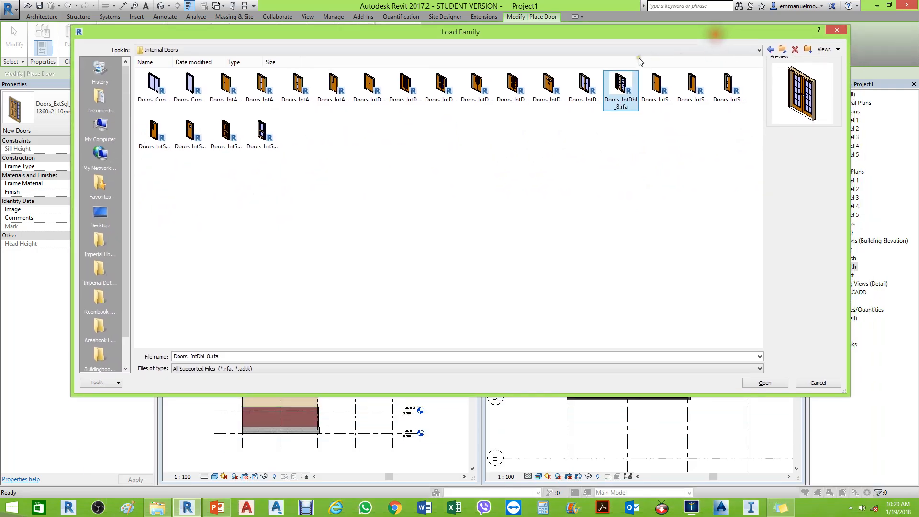
left_click(765, 383)
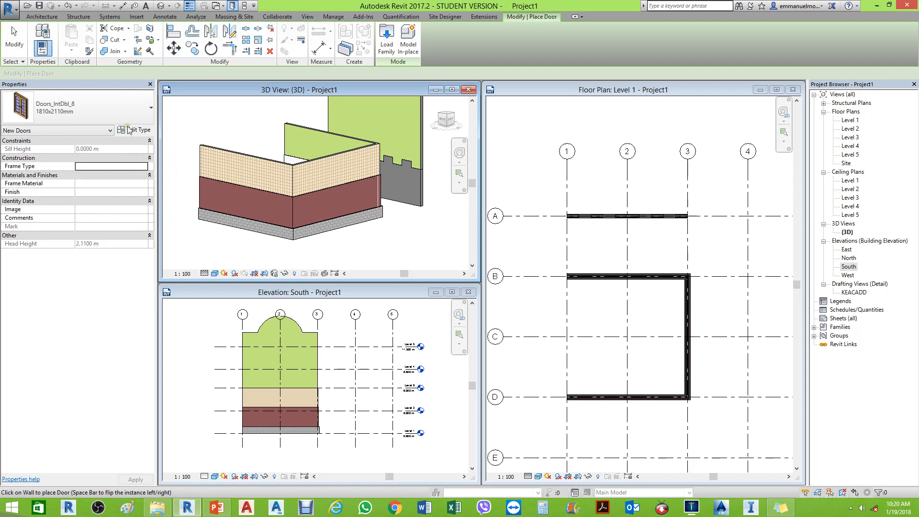
- Place a Doors_IntDbl_8 1810x2110mm door in the wall on grid line B, between grids 2 and 3
scroll(347, 203, "up", 4)
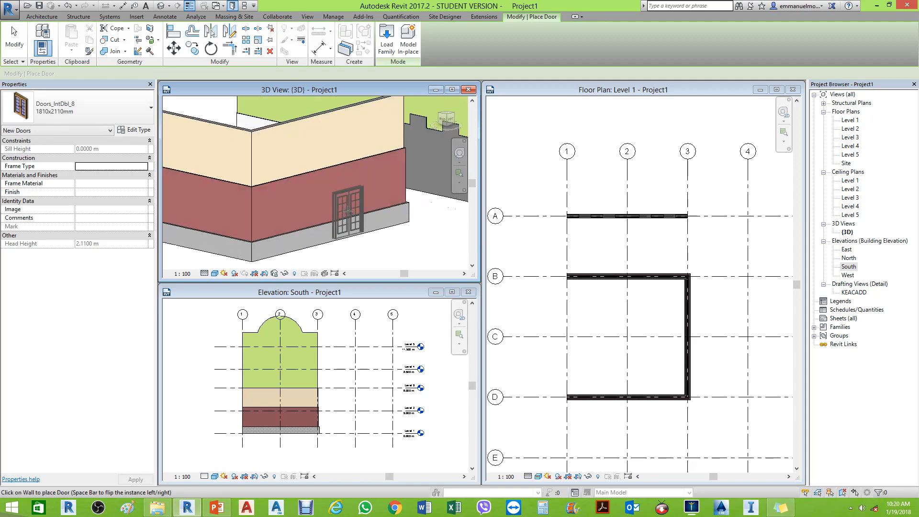
scroll(335, 158, "down", 4)
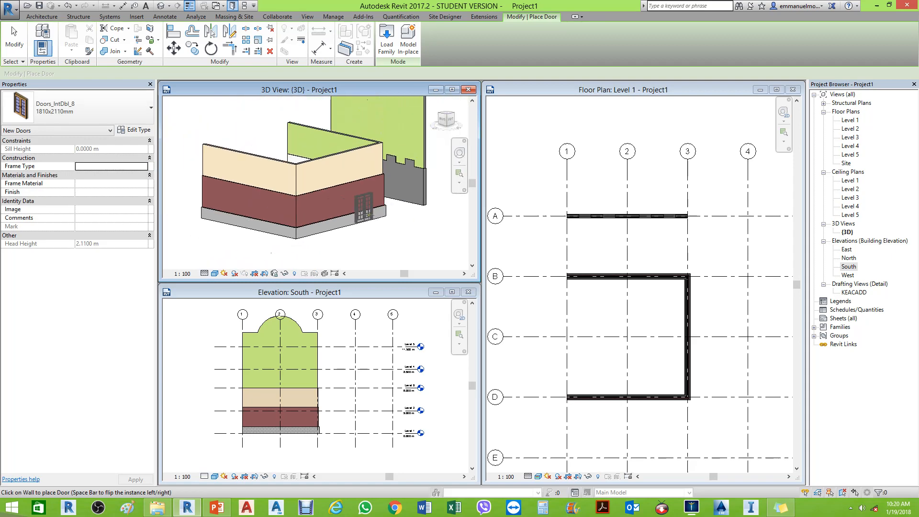
middle_click_drag(422, 235, 373, 243, "shift")
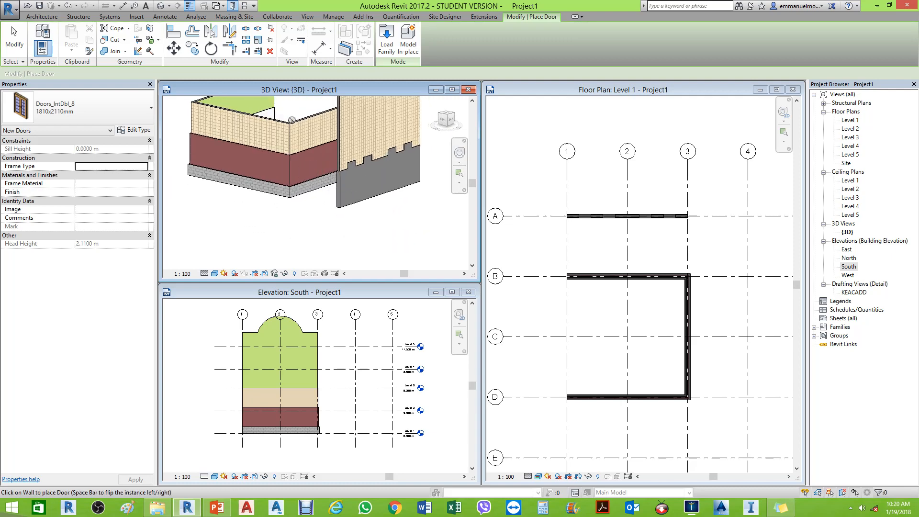
middle_click_drag(318, 216, 307, 246)
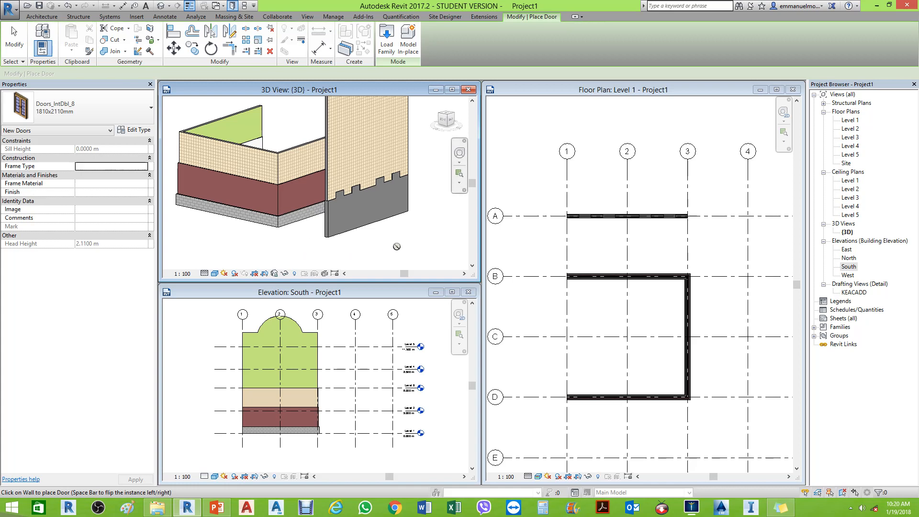
scroll(425, 241, "down", 3)
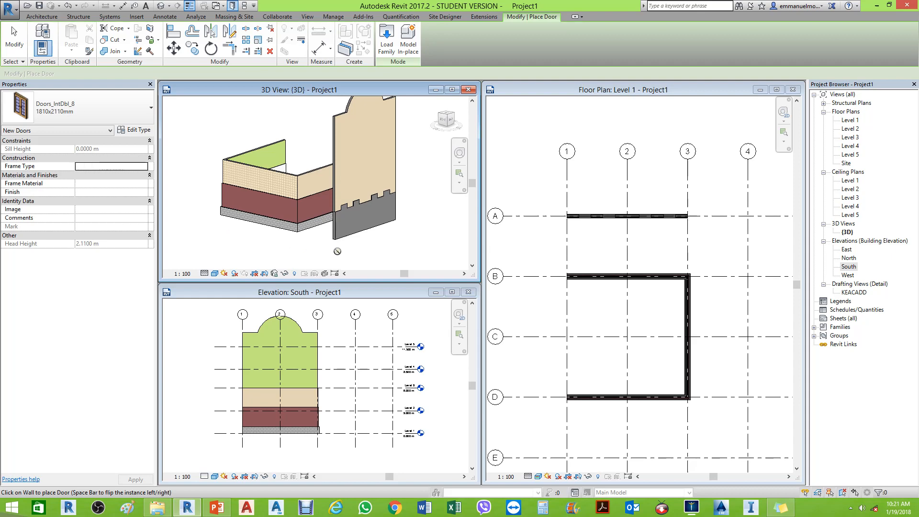
scroll(305, 208, "up", 5)
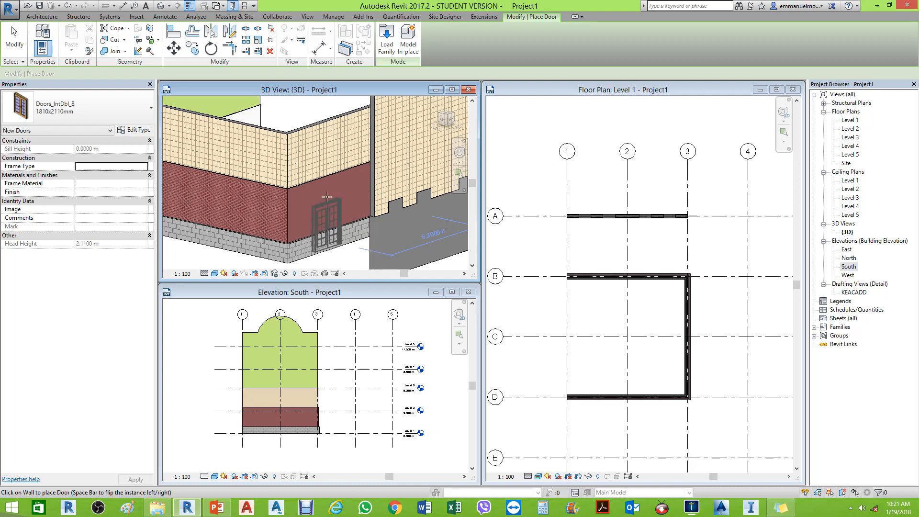
middle_click_drag(325, 198, 319, 202)
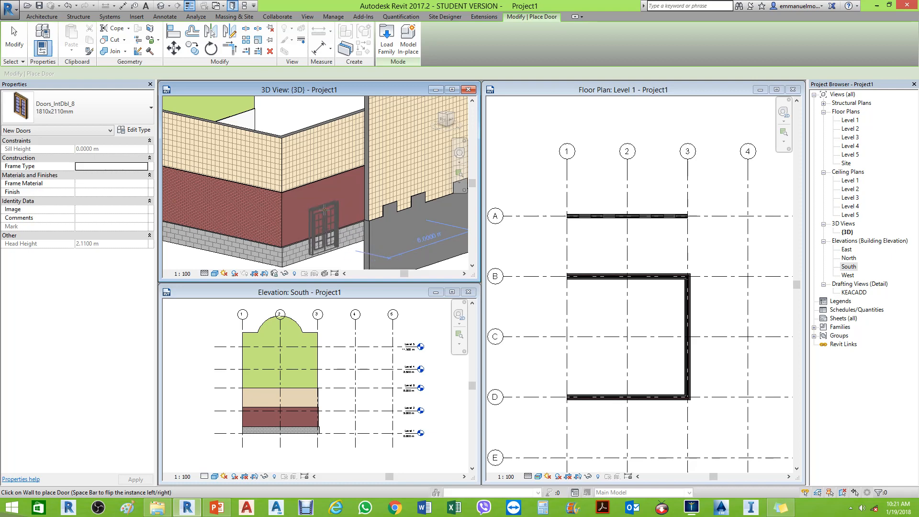
left_click(318, 210)
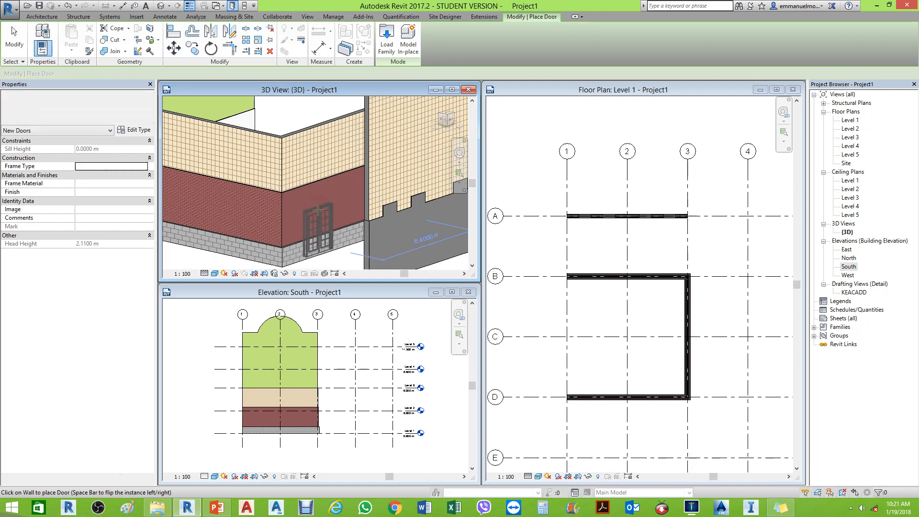
scroll(313, 215, "down", 2)
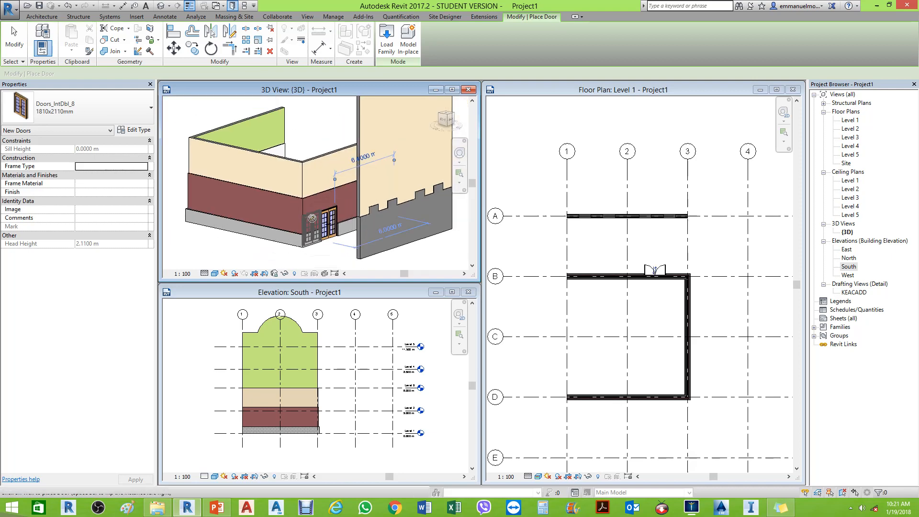
- Place a second Doors_IntDbl_8 door in the wall on grid line 3, between grids B and C, and end door placement
left_click(268, 209)
scroll(225, 238, "up", 3)
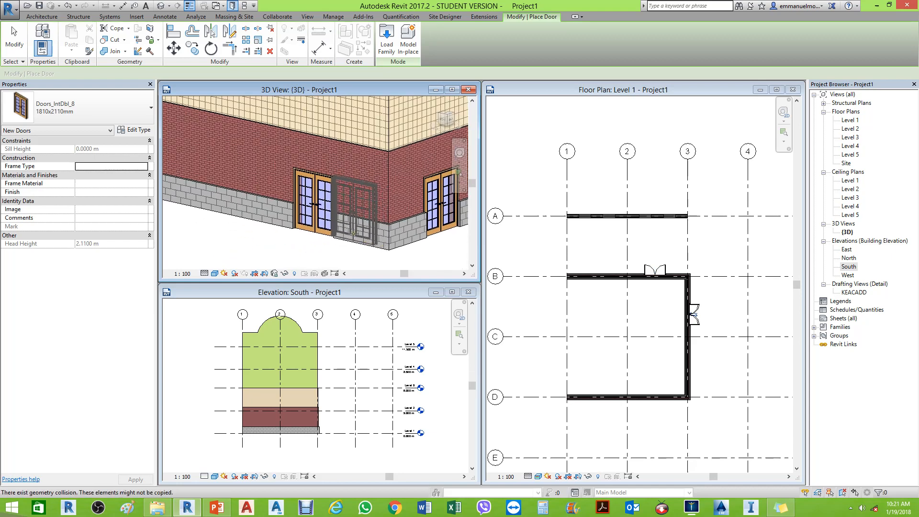
scroll(361, 235, "up", 1)
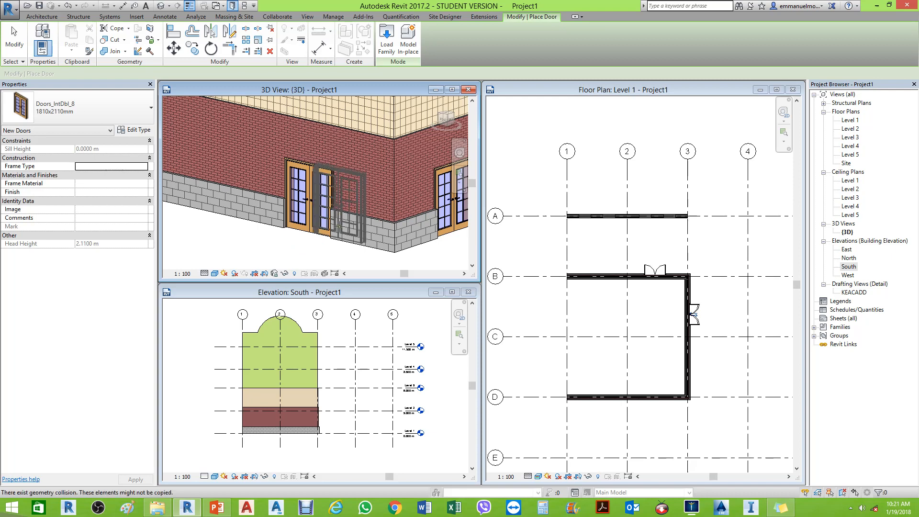
key("Escape")
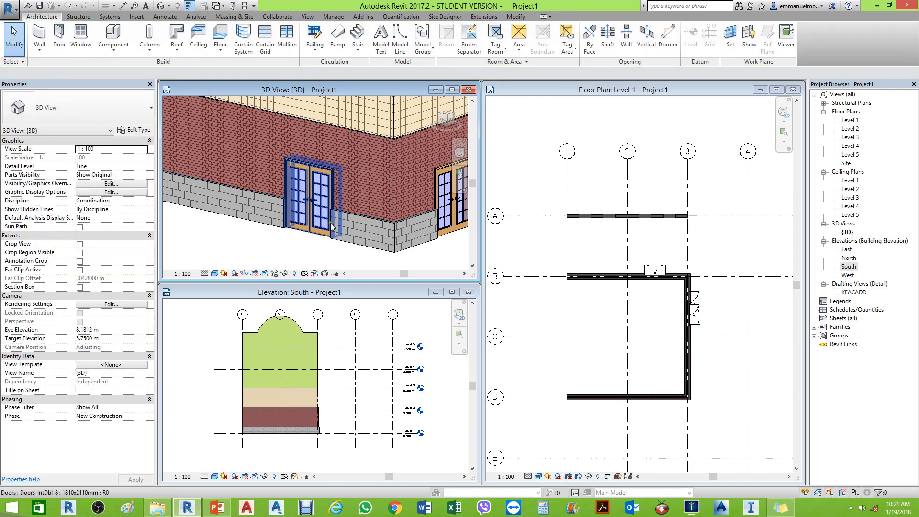
- Raise the sill height of the door in the grid line 3 wall slightly above Level 1
scroll(285, 225, "up", 2)
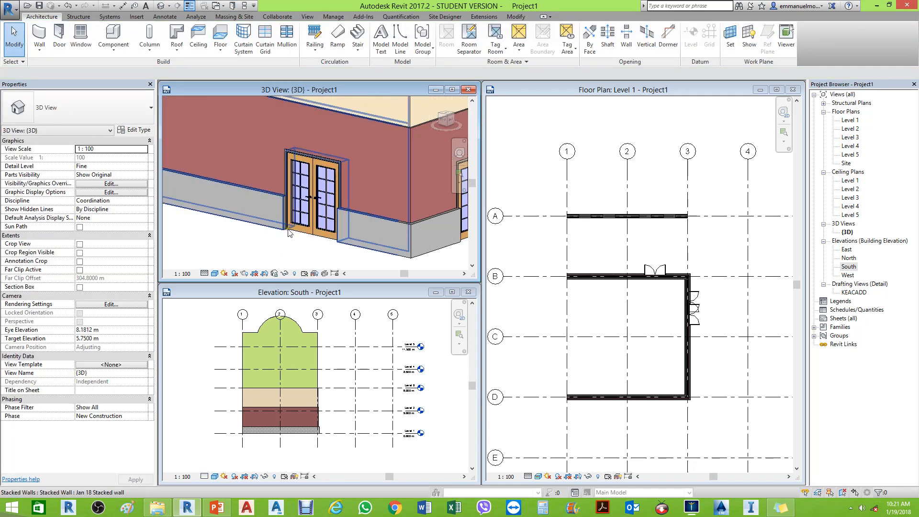
scroll(316, 172, "up", 2)
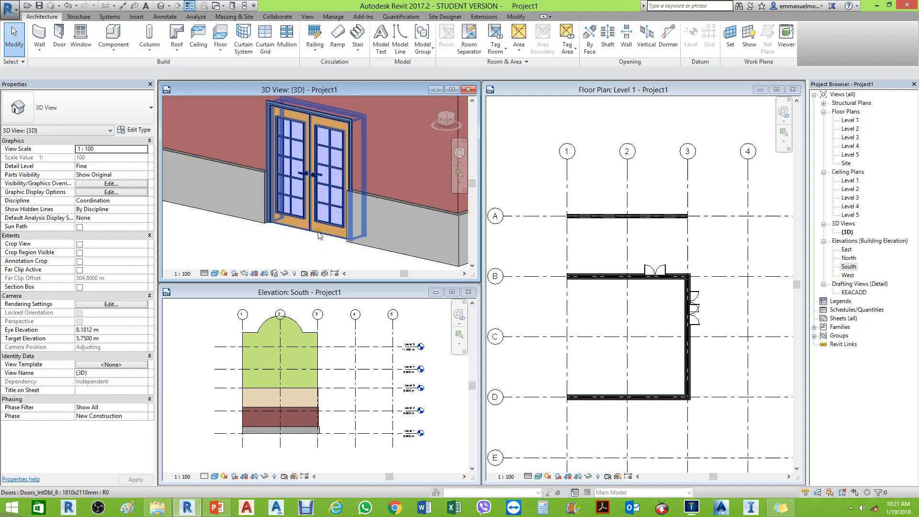
left_click(312, 167)
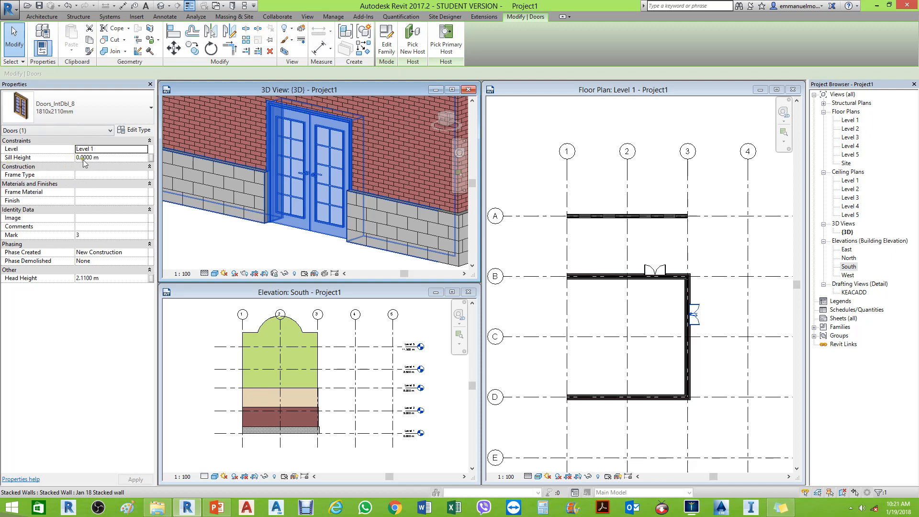
left_click(106, 157)
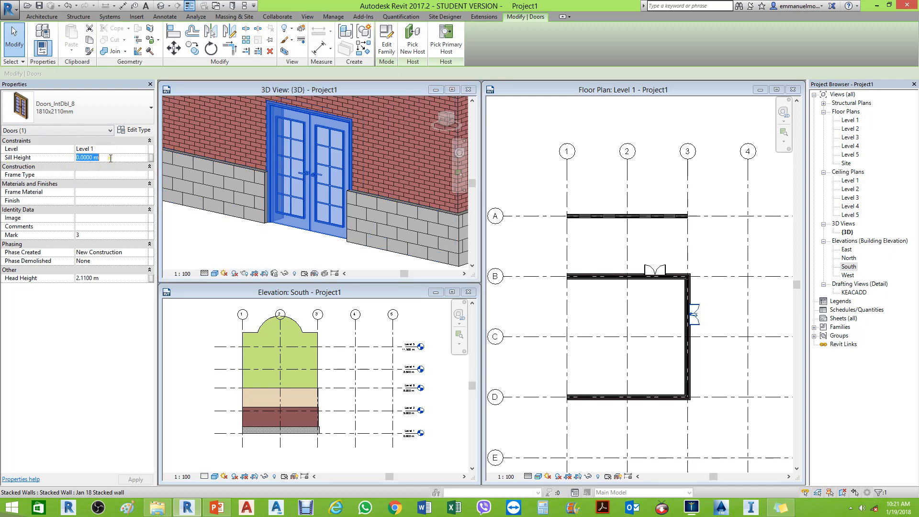
key("Return")
left_click(316, 258)
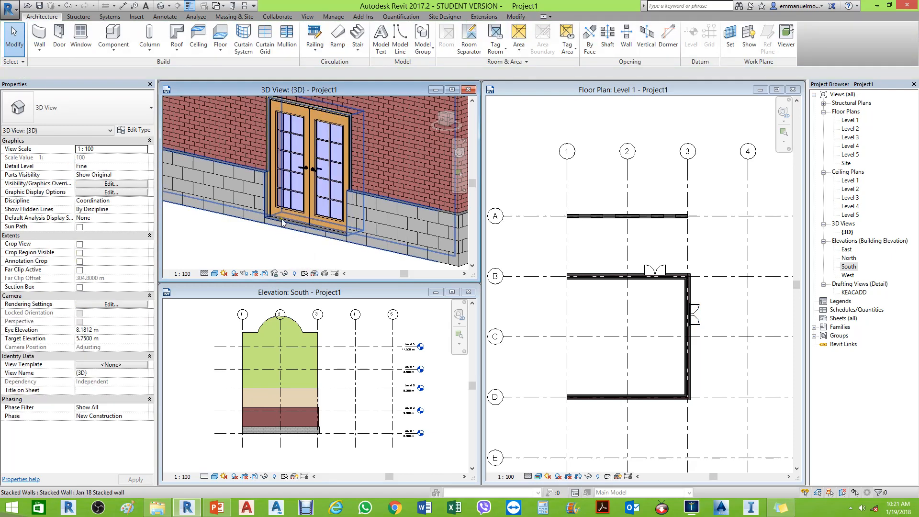
- Place two Windows_Arched_w-Bars 1810x1210mm windows in the upper part of the grid line 3 wall in the 3D view, and end window placement
scroll(287, 235, "down", 5)
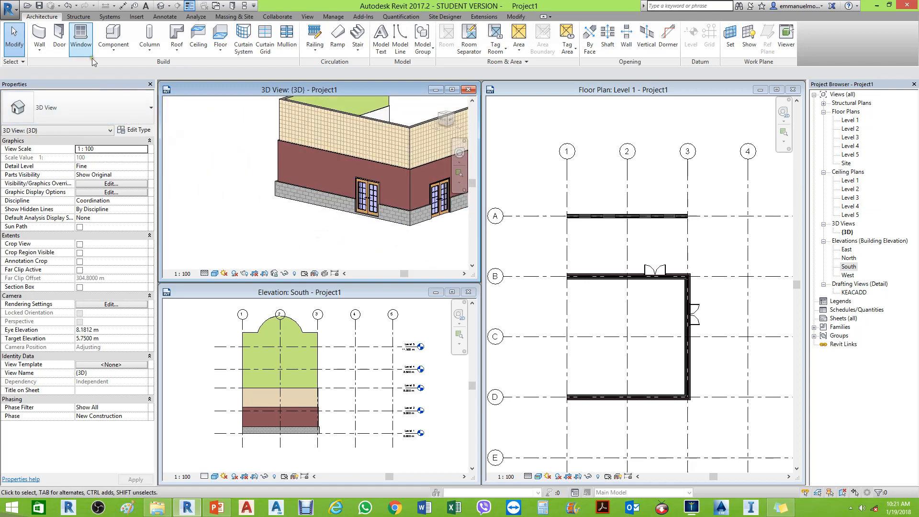
left_click(80, 38)
left_click(134, 111)
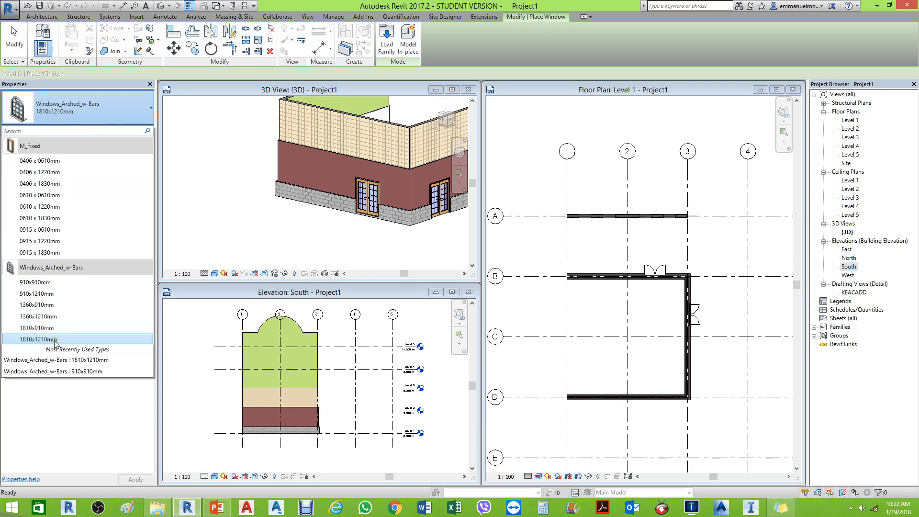
left_click(53, 339)
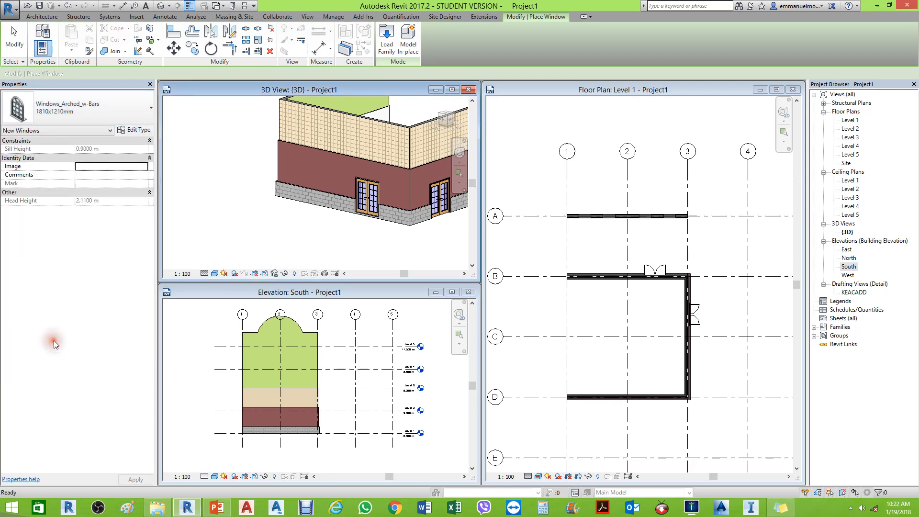
left_click(300, 126)
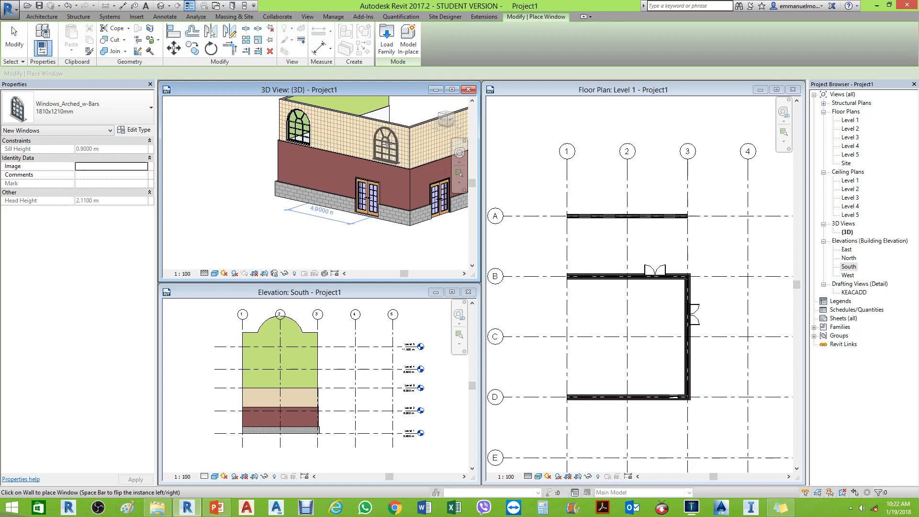
left_click(387, 153)
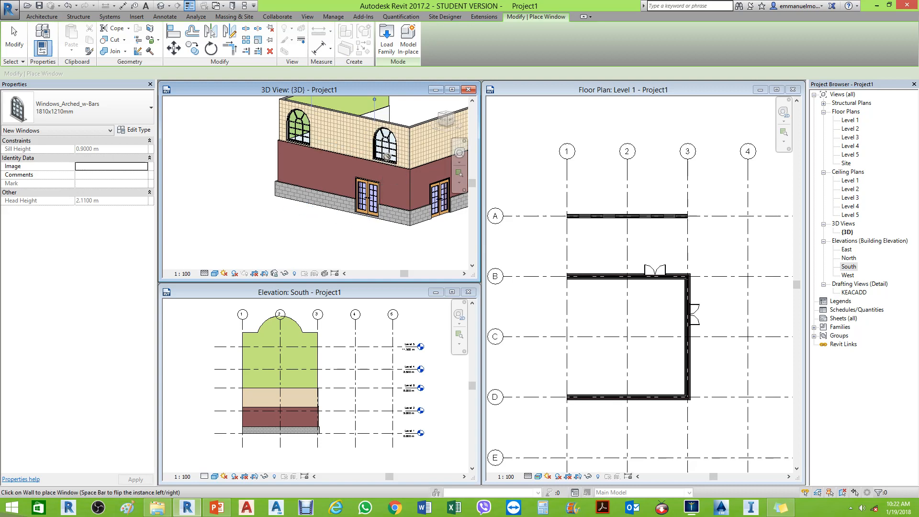
key("Escape")
key("Escape")
- Examine the walls in the Level 1 floor plan and the level heights in the South elevation
left_click(612, 328)
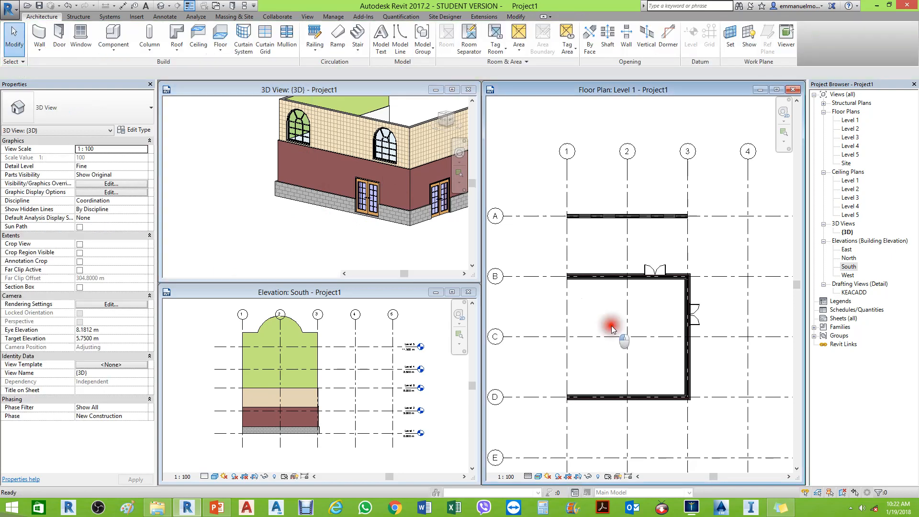
scroll(704, 337, "up", 2)
middle_click_drag(665, 307, 727, 296)
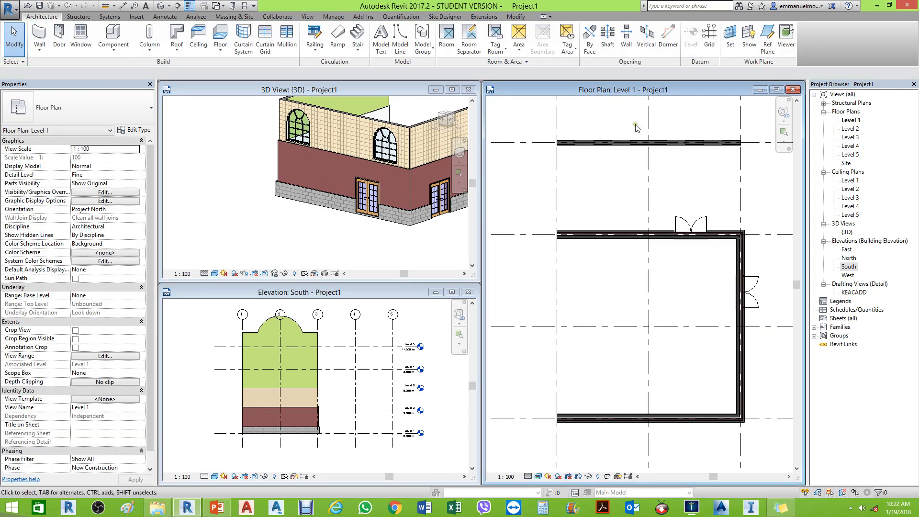
middle_click_drag(690, 253, 687, 237)
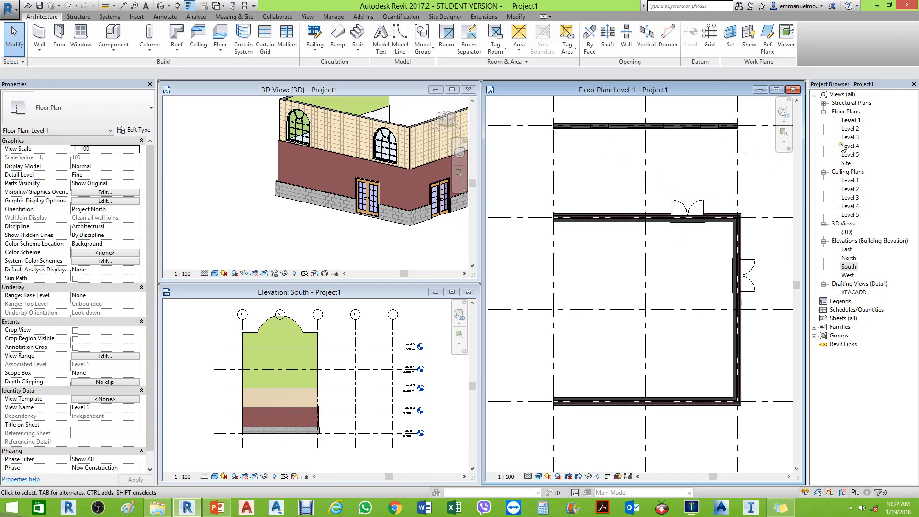
scroll(416, 410, "up", 2)
left_click(357, 411)
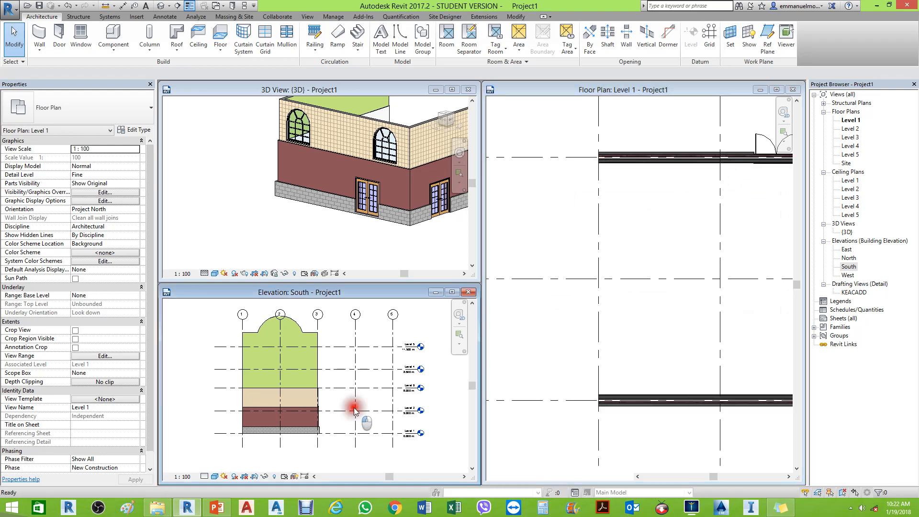
scroll(411, 405, "up", 4)
scroll(339, 405, "down", 1)
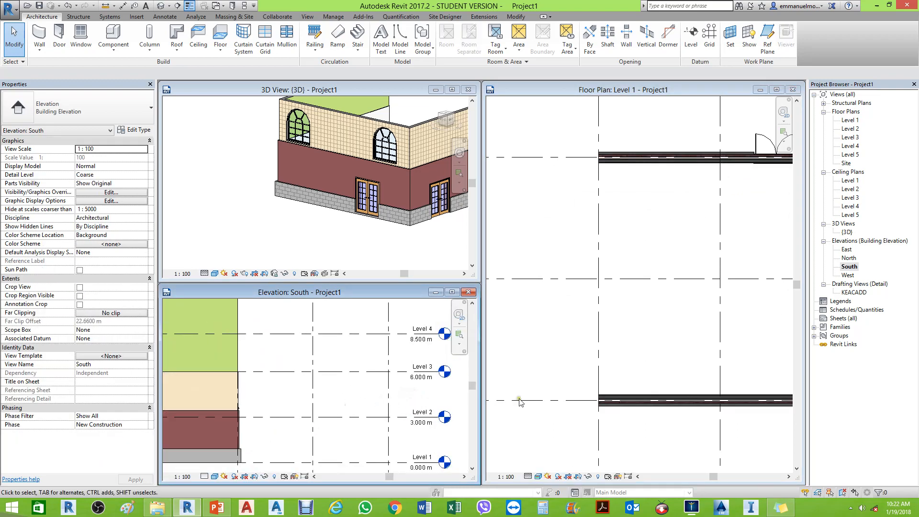
- Open the Level 2 floor plan and frame the walls between grid lines B and D
left_click(723, 272)
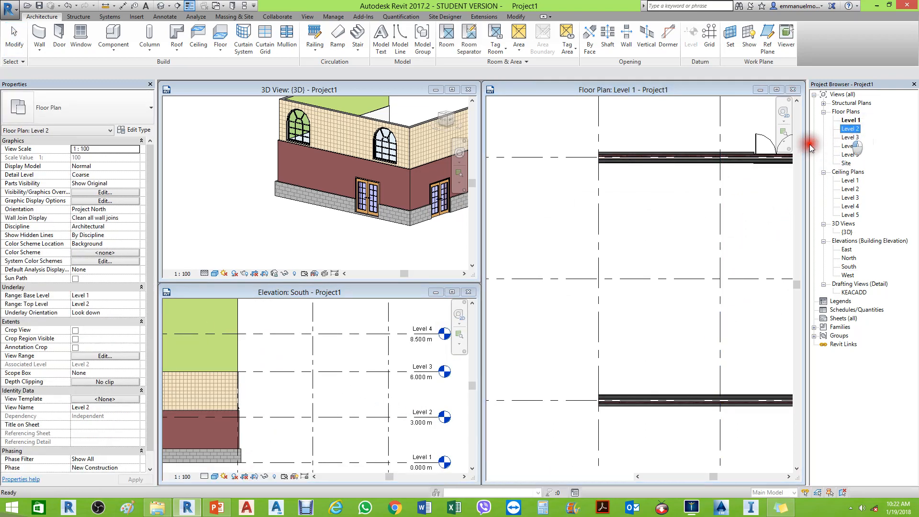
double_click(849, 130)
scroll(540, 310, "down", 4)
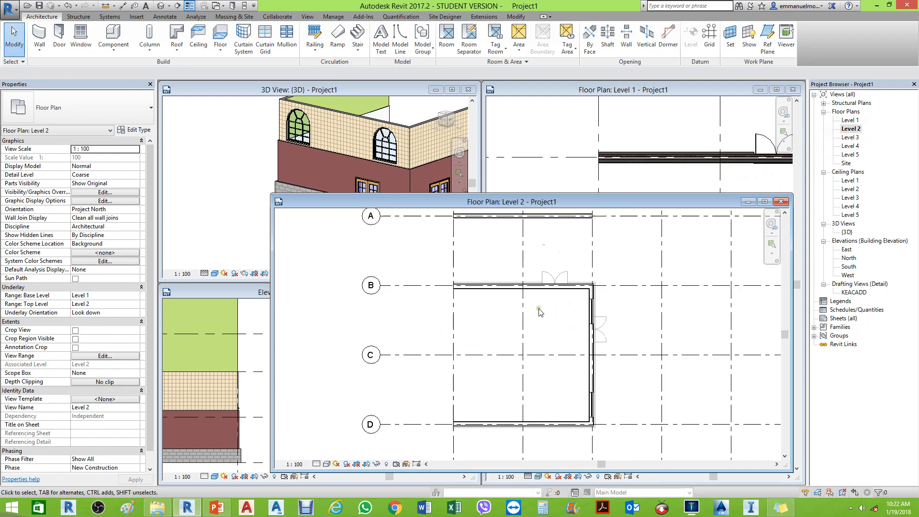
scroll(591, 357, "up", 2)
middle_click_drag(590, 357, 593, 318)
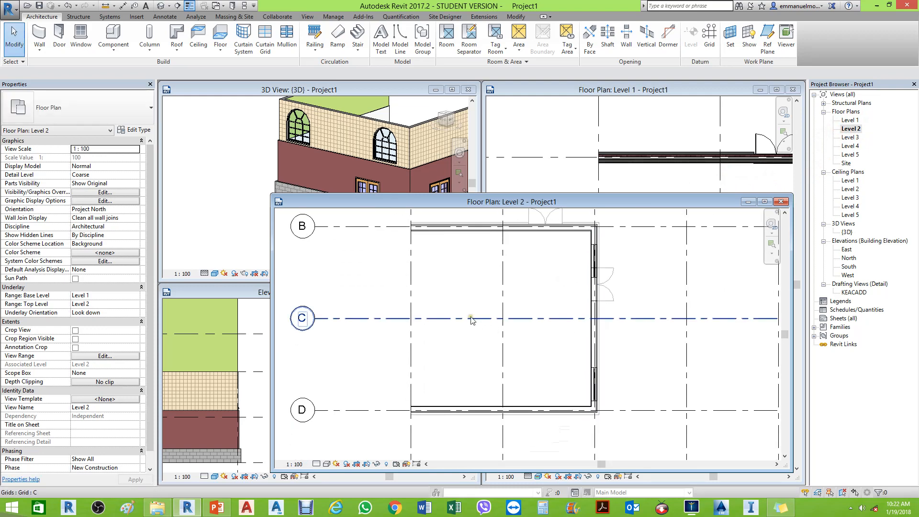
middle_click_drag(469, 317, 468, 328)
- Place a Windows_Arched_w-Bars 1810x1210mm window in the grid line B wall above the door, about 6.5 m from grid 1, and end placement
left_click(81, 36)
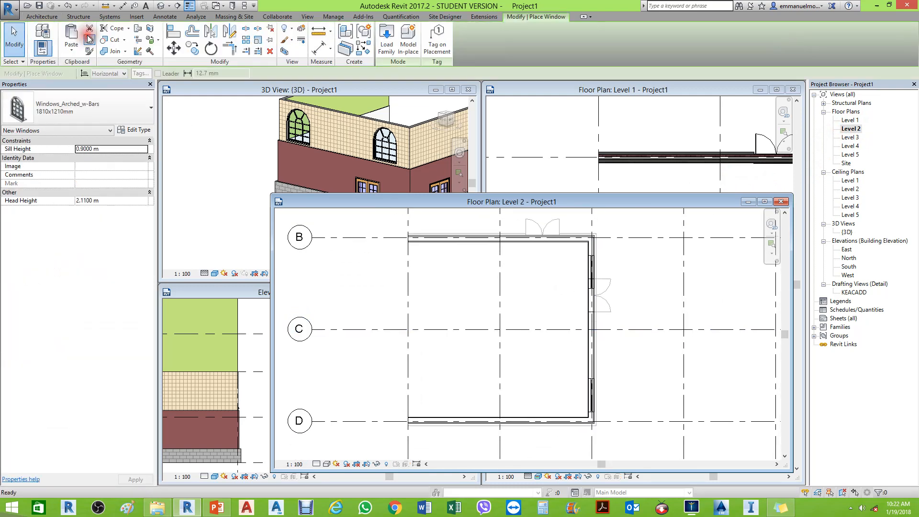
scroll(446, 238, "up", 3)
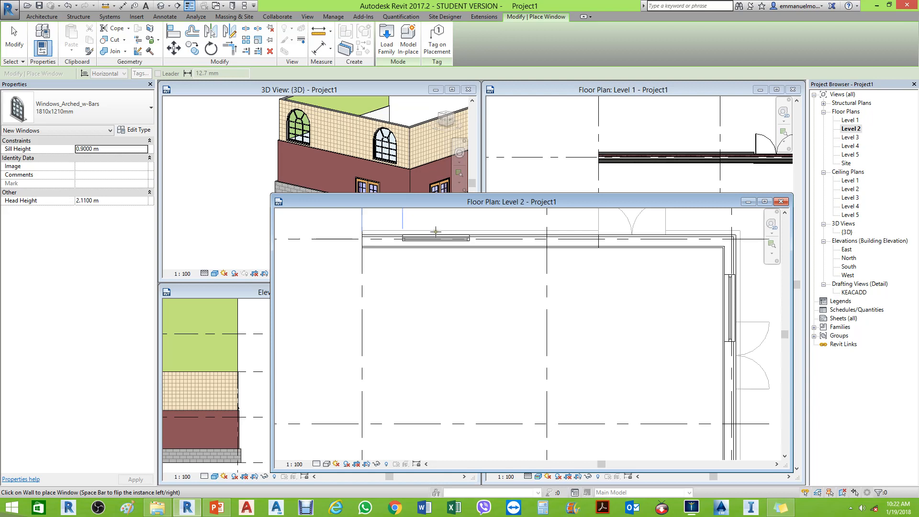
scroll(435, 231, "down", 3)
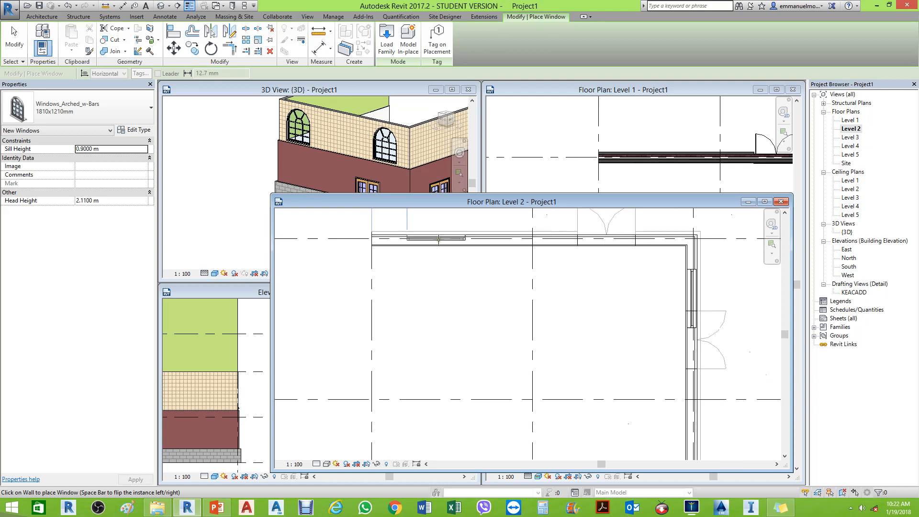
scroll(450, 251, "up", 2)
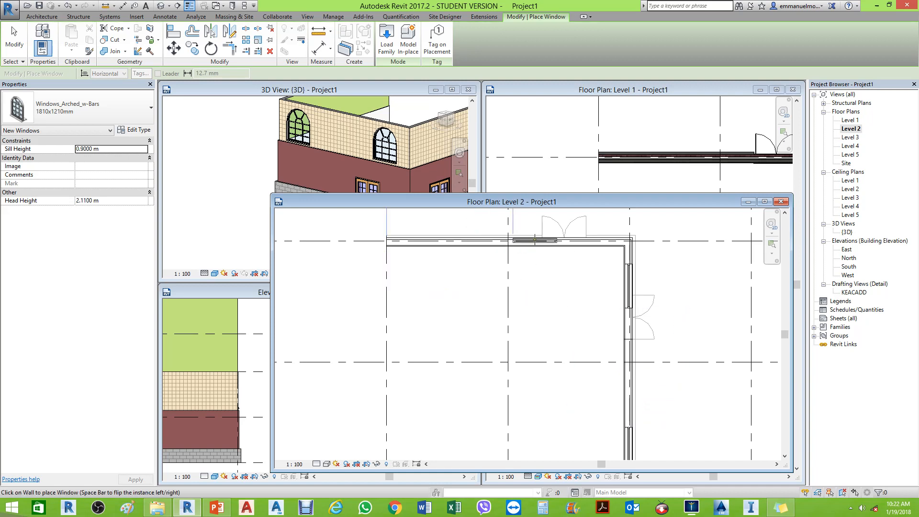
left_click(567, 237)
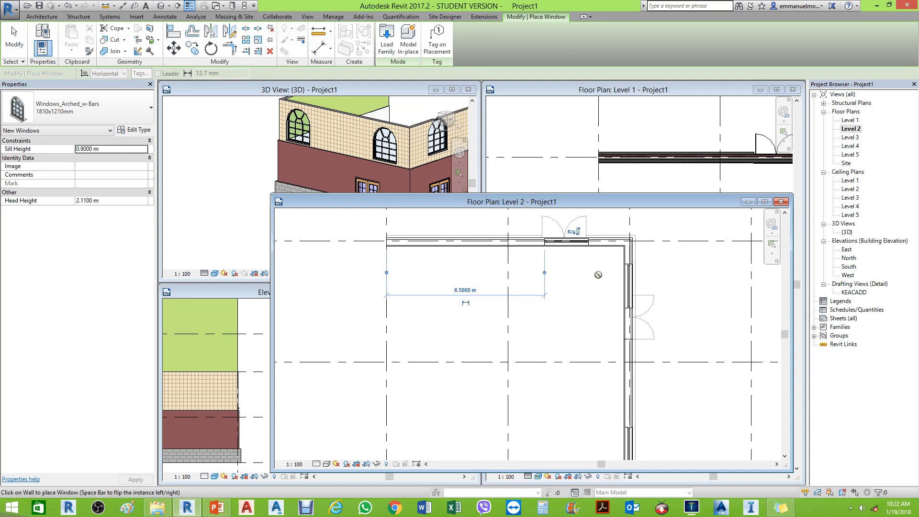
middle_click_drag(617, 365, 564, 274)
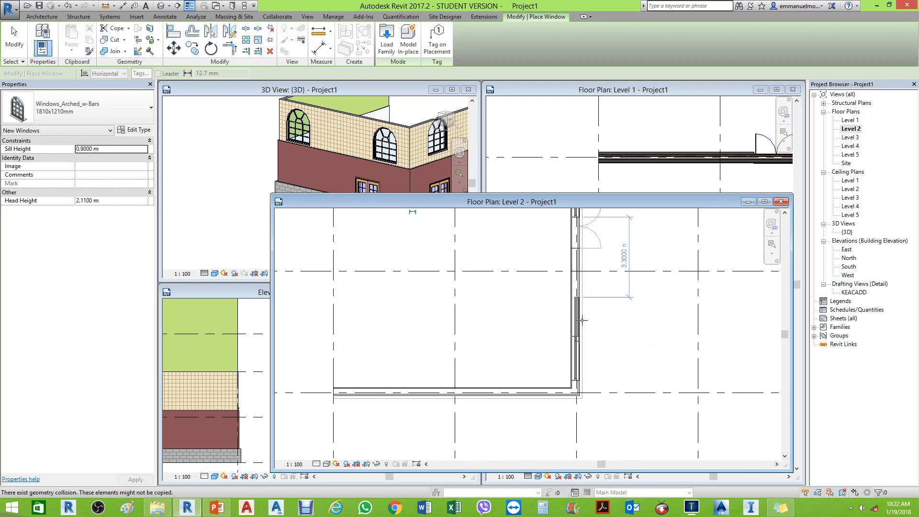
key("Escape")
middle_click_drag(645, 424, 569, 267)
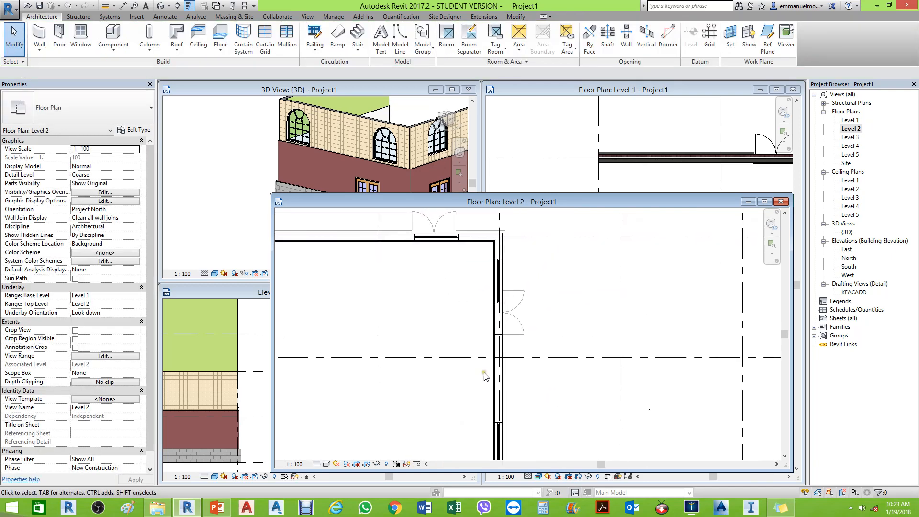
- Locate the grid line 3 double door in the Level 1 floor plan and check it in the South elevation and 3D view
left_click(617, 174)
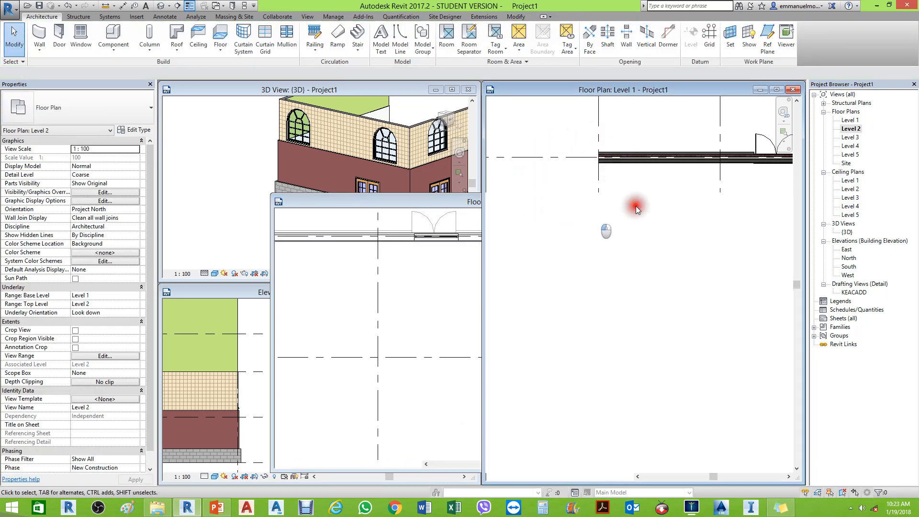
scroll(635, 206, "down", 3)
scroll(664, 202, "up", 5)
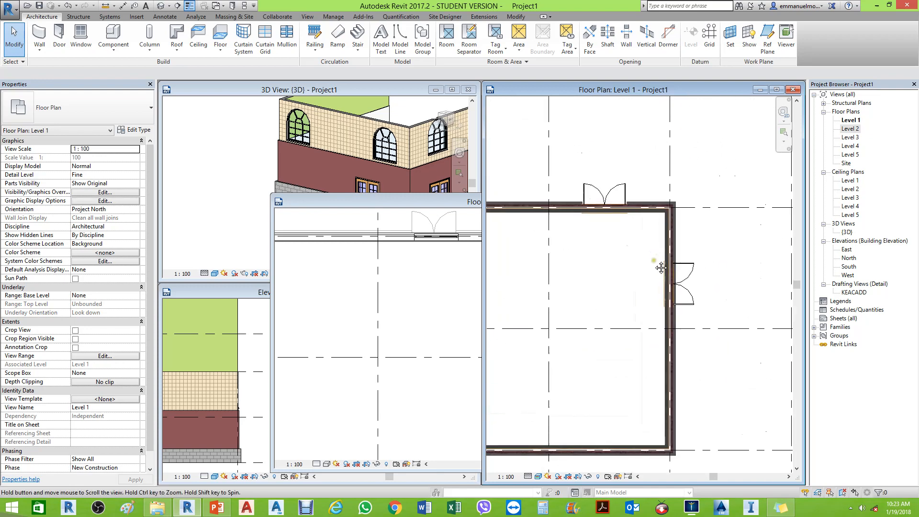
left_click(689, 293)
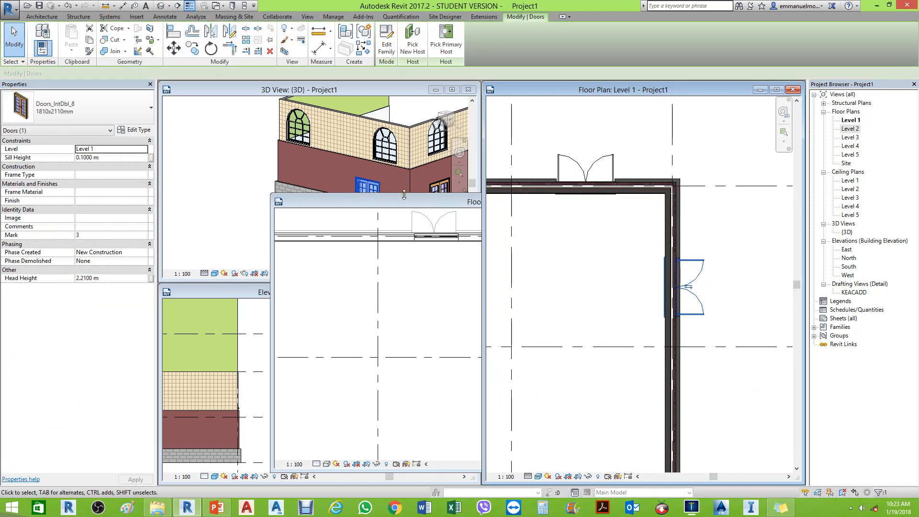
left_click_drag(396, 204, 541, 158)
left_click(302, 375)
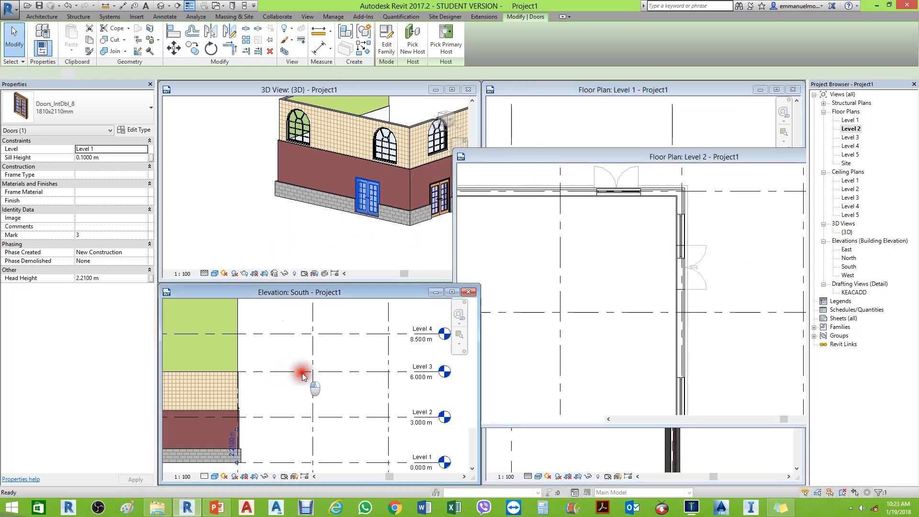
scroll(281, 353, "down", 5)
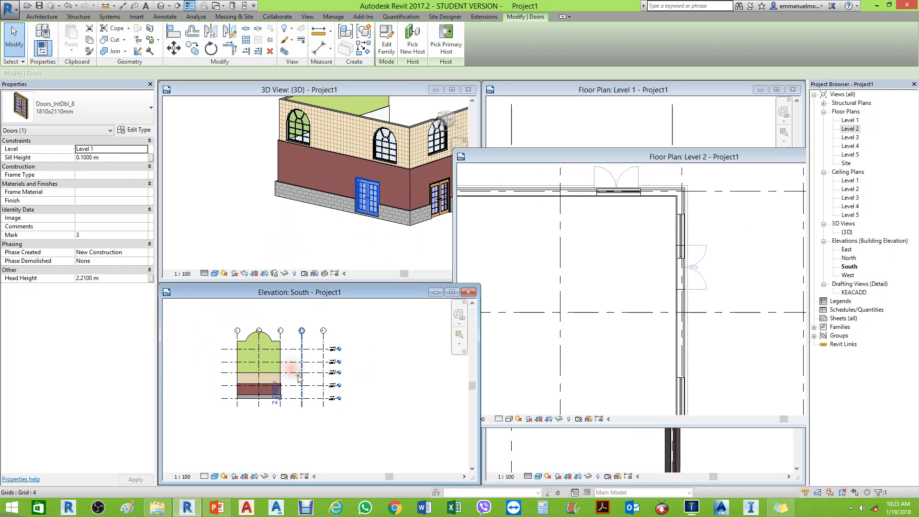
left_click(403, 237)
middle_click_drag(435, 238, 397, 249)
scroll(398, 249, "up", 1)
- Close the South elevation and Level 1 floor plan, and tile the remaining 3D and Level 2 views
left_click(475, 292)
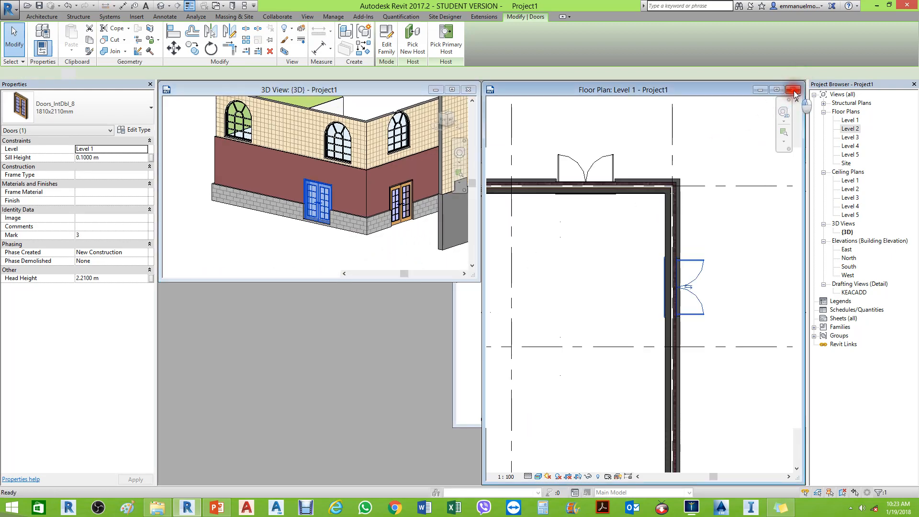
left_click(652, 144)
left_click(359, 253)
left_click(424, 253)
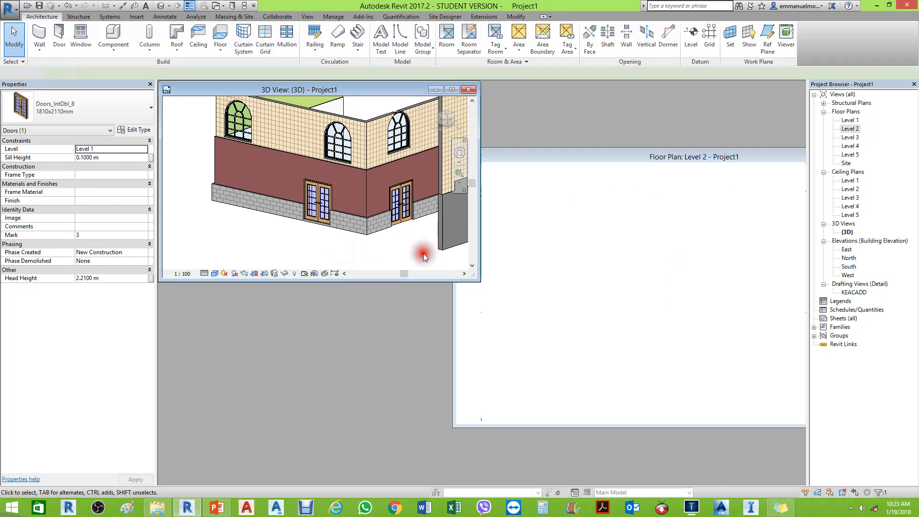
key("w")
key("t")
- Flip the facing of the double door in the grid line 3 wall so it swings into the building
left_click(707, 280)
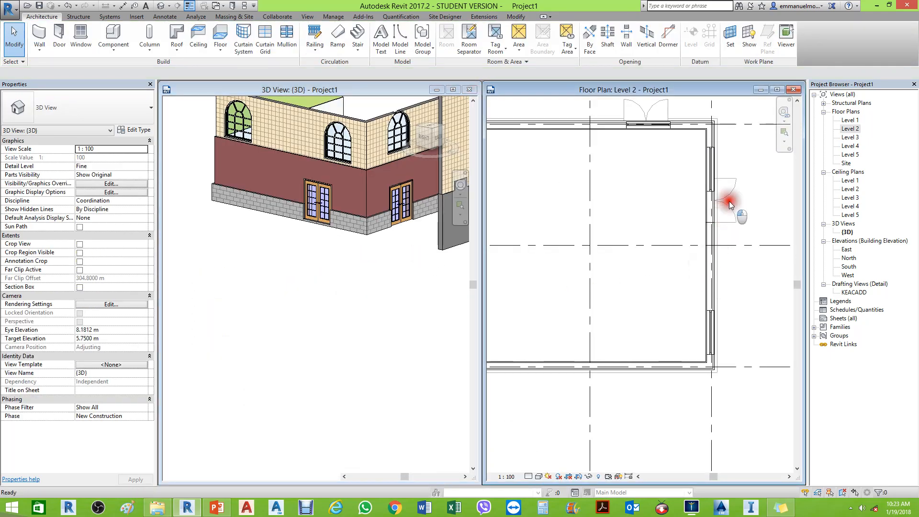
scroll(728, 199, "up", 2)
left_click(710, 200)
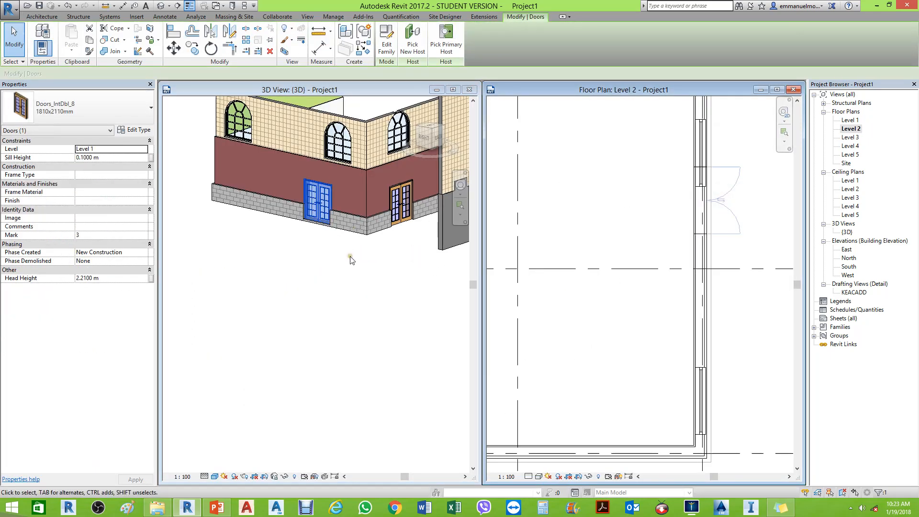
scroll(353, 262, "down", 2)
scroll(606, 292, "up", 3)
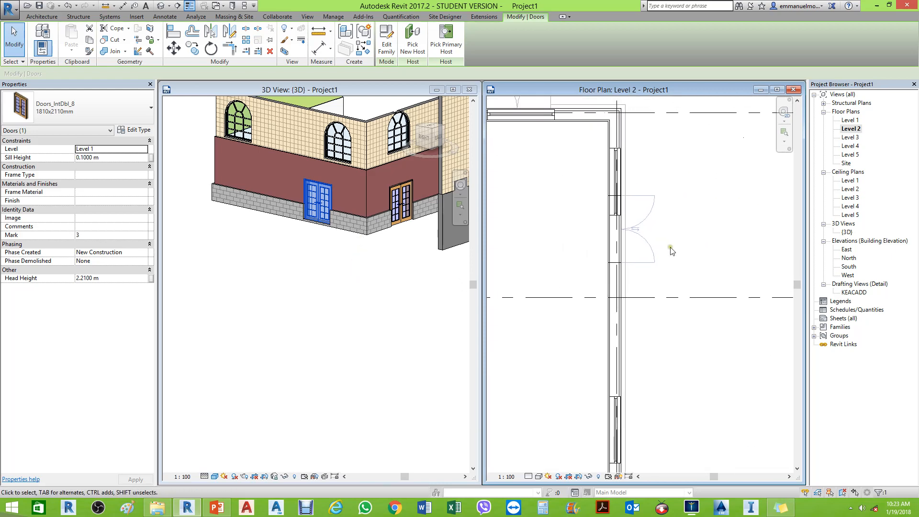
left_click(326, 264)
scroll(330, 329, "up", 5)
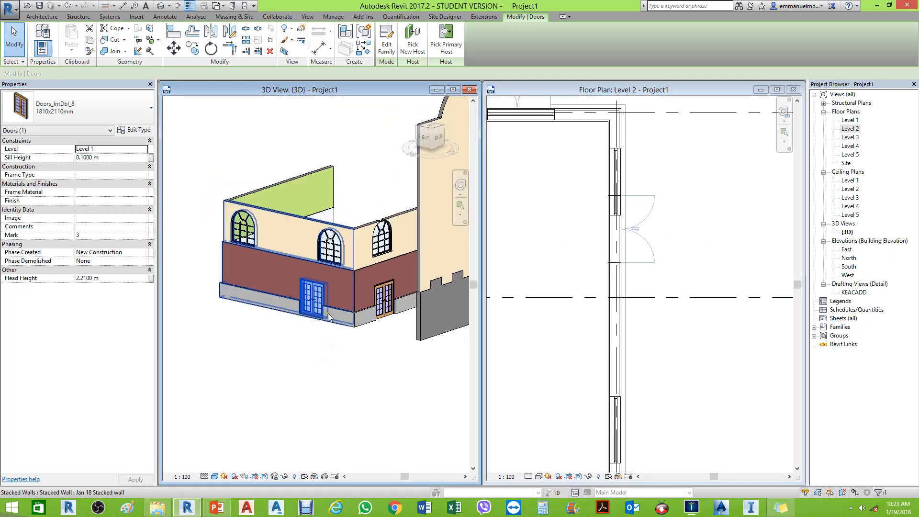
left_click(642, 230)
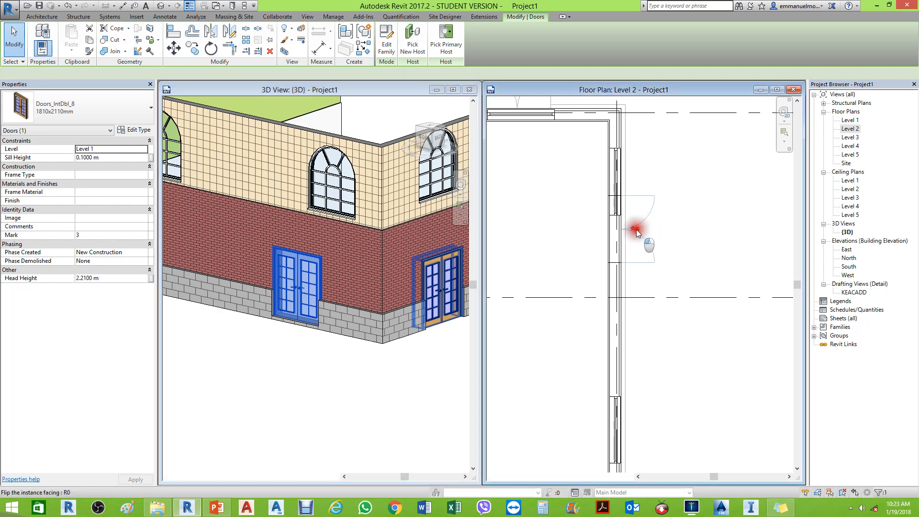
left_click(636, 228)
left_click(636, 229)
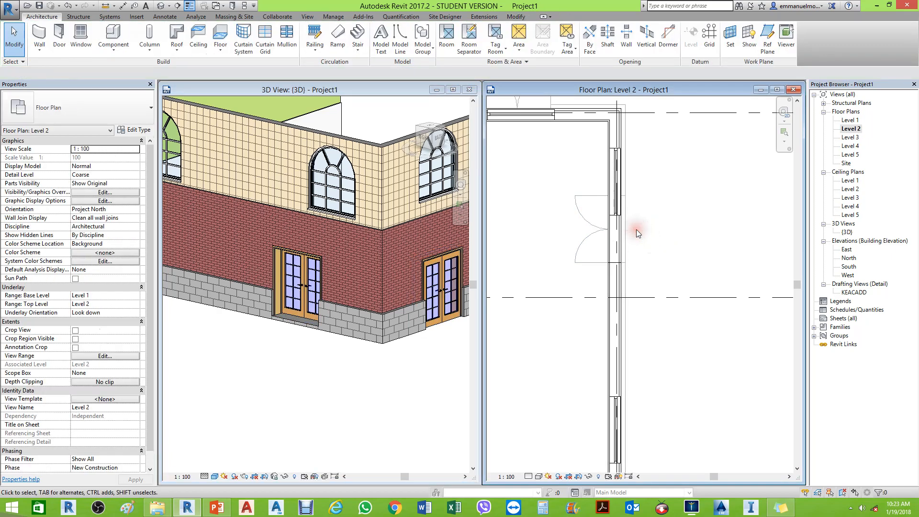
- Flip the grid line 3 double door's facing outward and back inward again
left_click(592, 234)
left_click(592, 229)
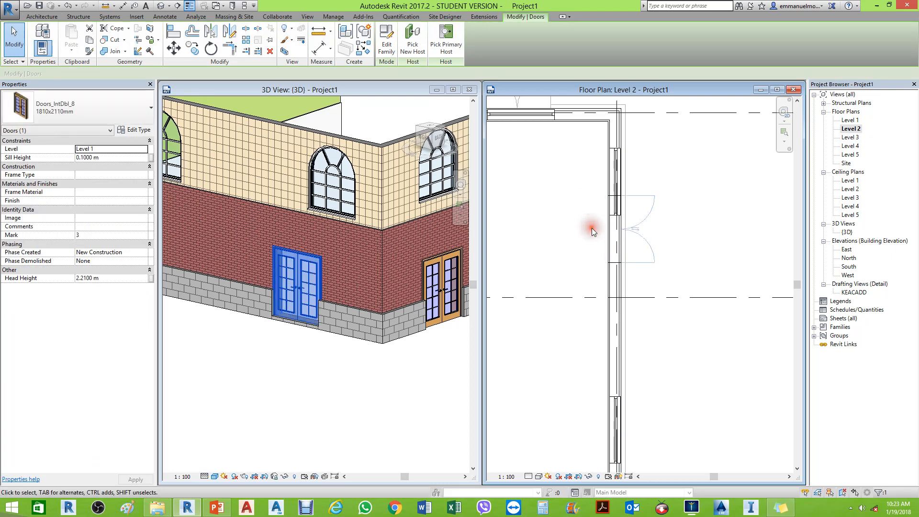
left_click(636, 228)
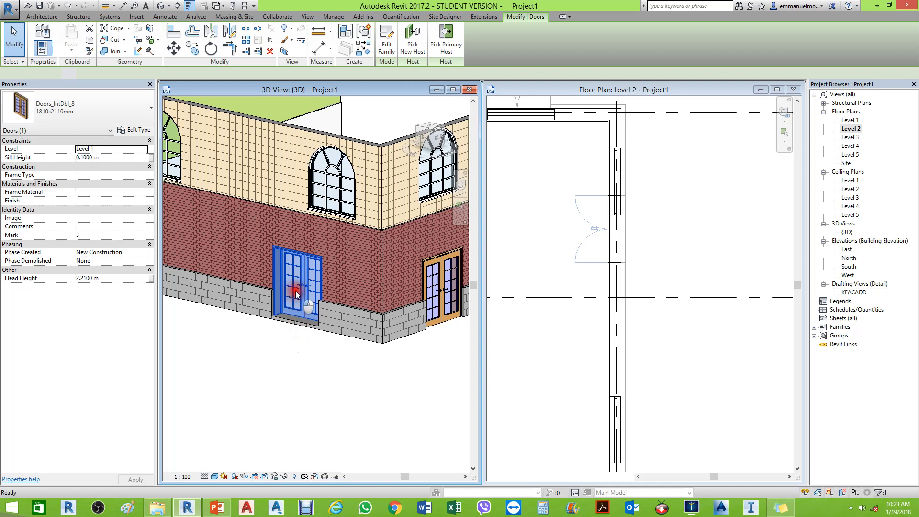
- Flip the facing of the double door in the grid line 3 wall so it swings out of the building
left_click(296, 335)
scroll(298, 280, "up", 4)
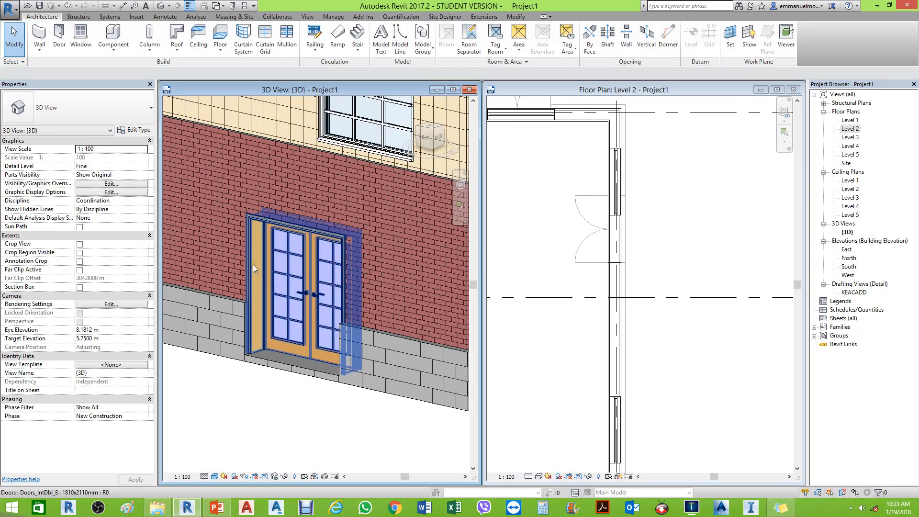
left_click(544, 230)
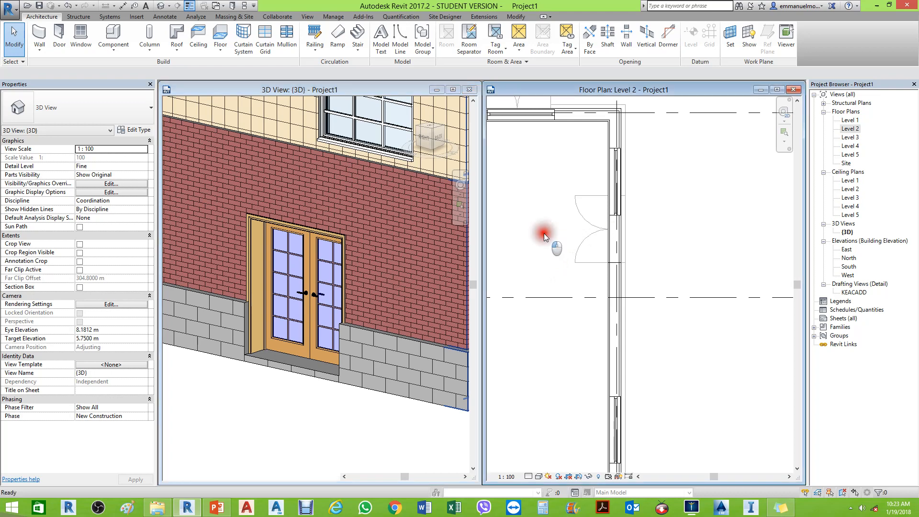
left_click(592, 229)
left_click(597, 234)
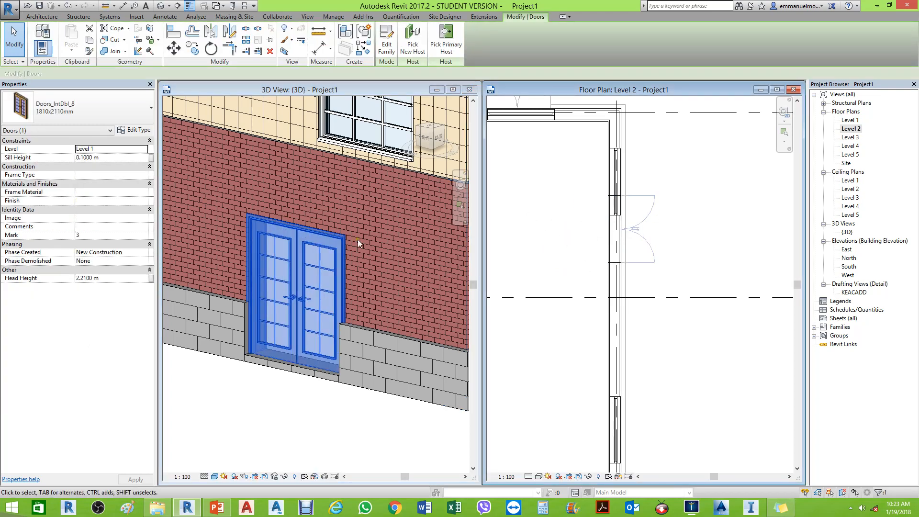
- Try changing the double door's type to M_Single-Flush 0915 x 2134mm and undo the type change
left_click(123, 118)
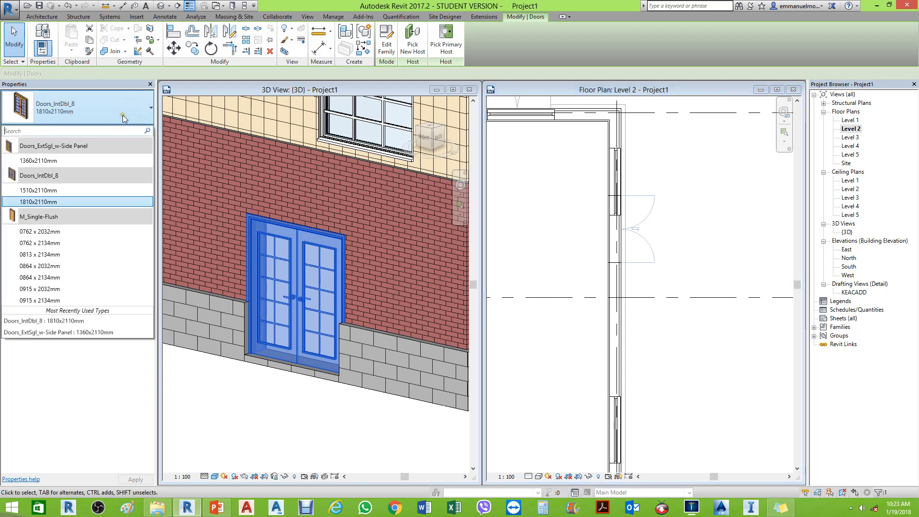
left_click(46, 300)
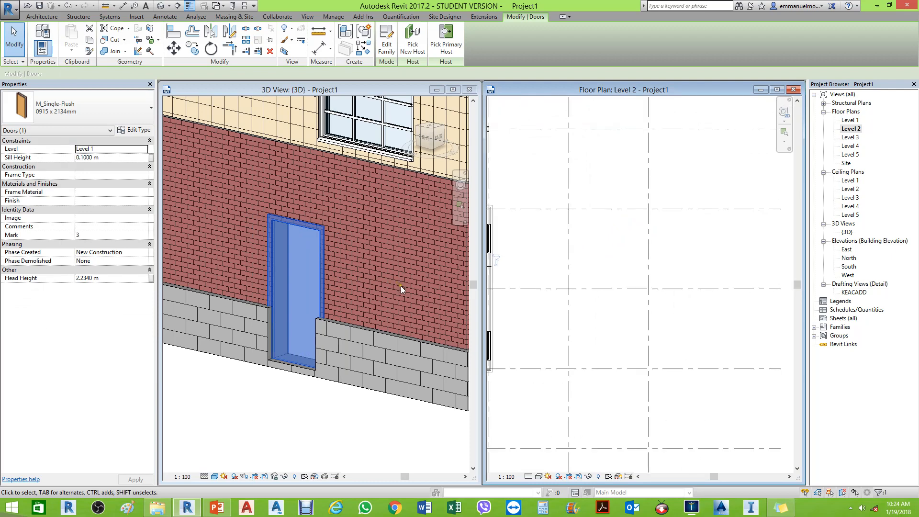
scroll(512, 292, "up", 2)
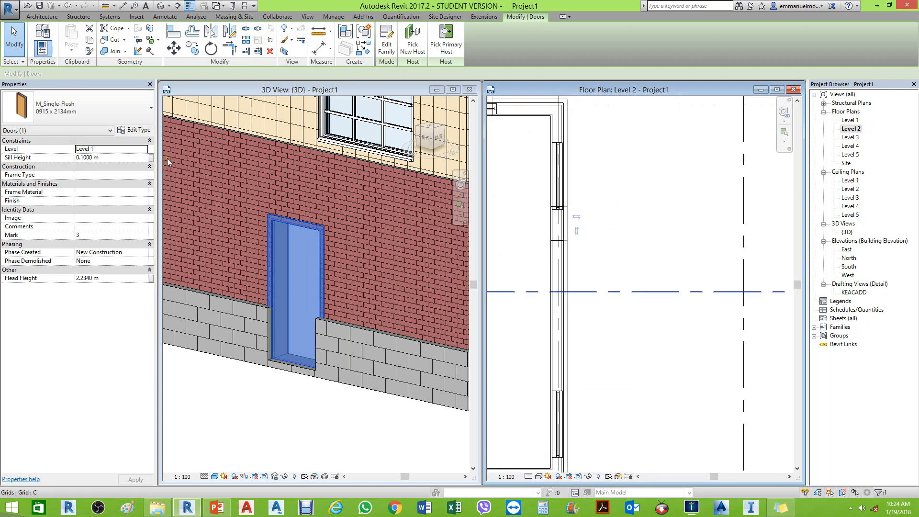
key("ctrl+z")
left_click(304, 399)
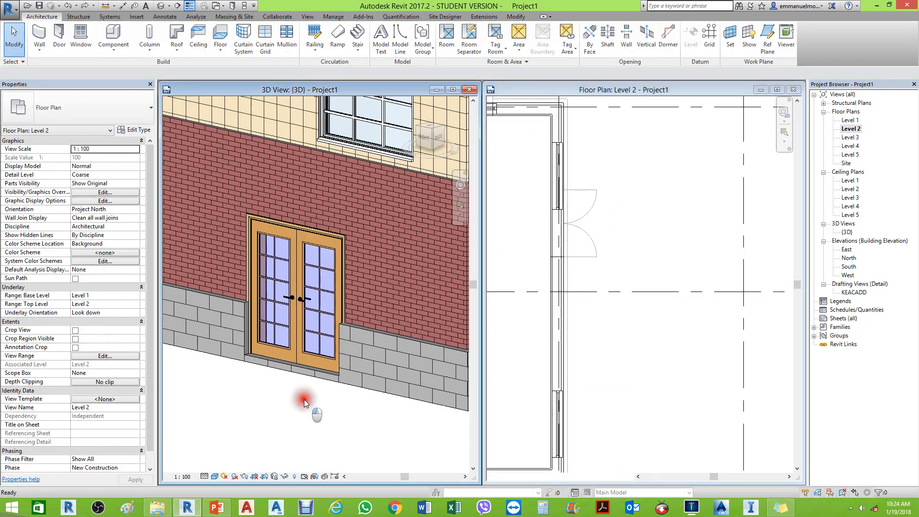
- Place an M_Single-Flush 0915 x 2134mm door in the lower brick wall beside the double door in the 3D view
left_click(389, 326)
scroll(390, 326, "down", 4)
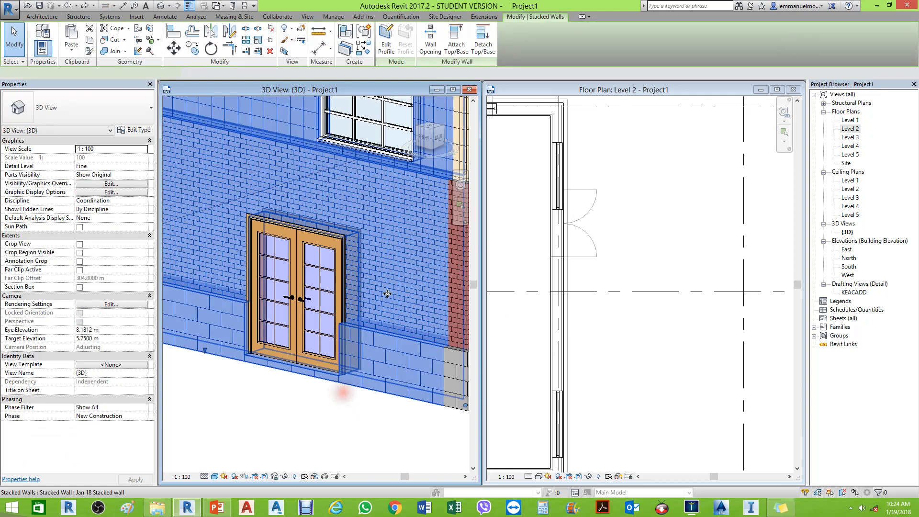
left_click(297, 378)
left_click(56, 36)
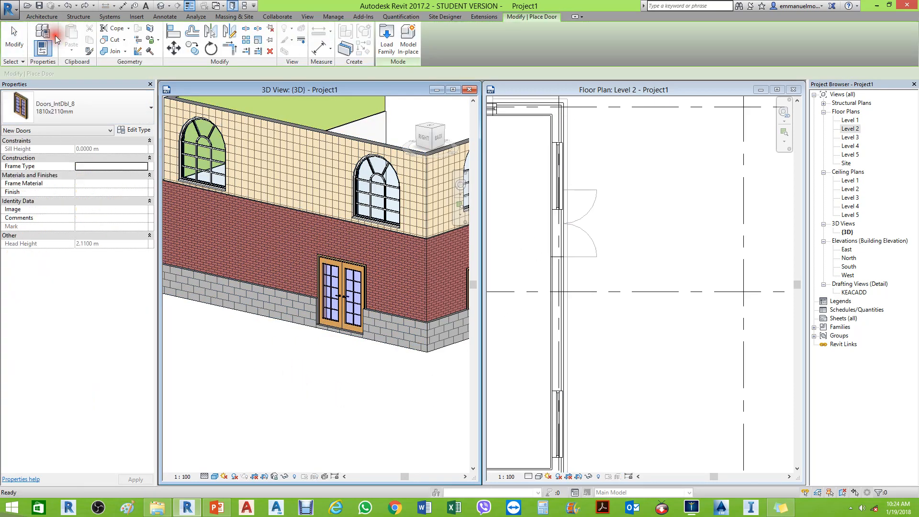
left_click(70, 113)
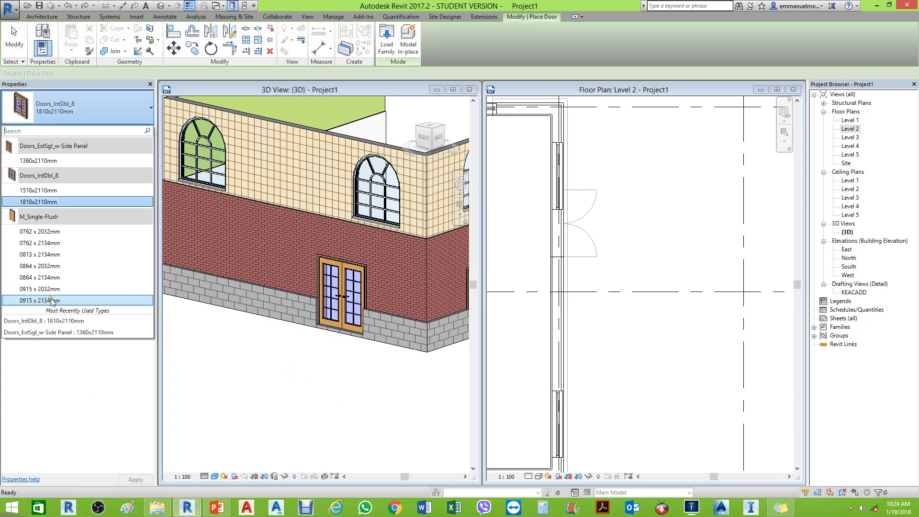
left_click(52, 305)
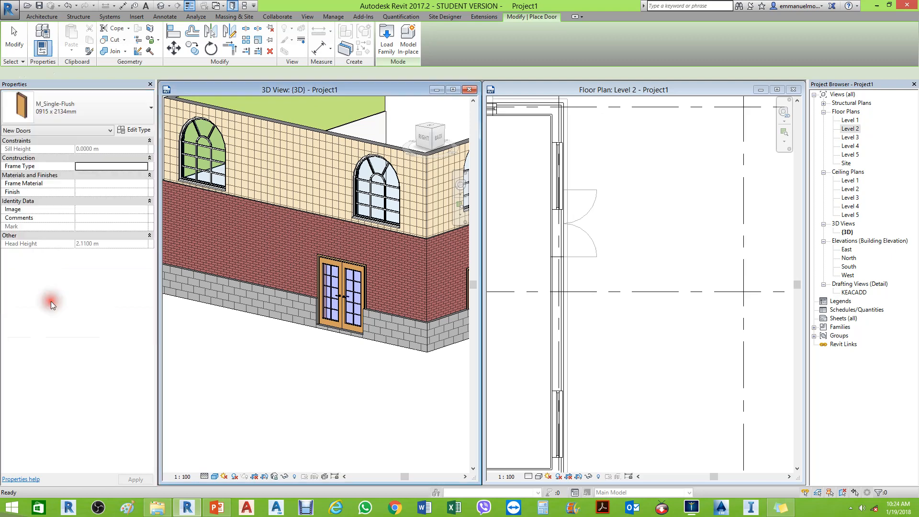
left_click(251, 286)
key("Escape")
key("Escape")
- Look for the new single door's opening along the outer wall in the Level 2 floor plan
left_click(603, 378)
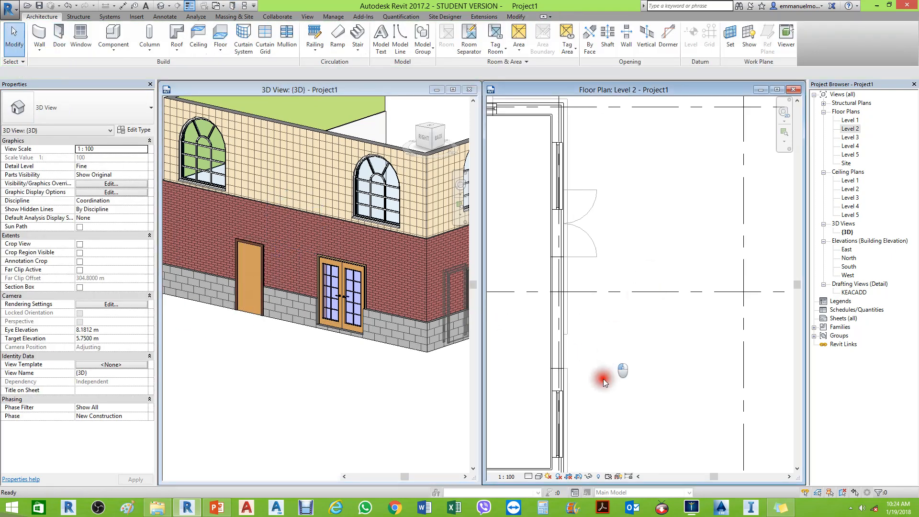
scroll(606, 322, "down", 2)
scroll(580, 397, "up", 3)
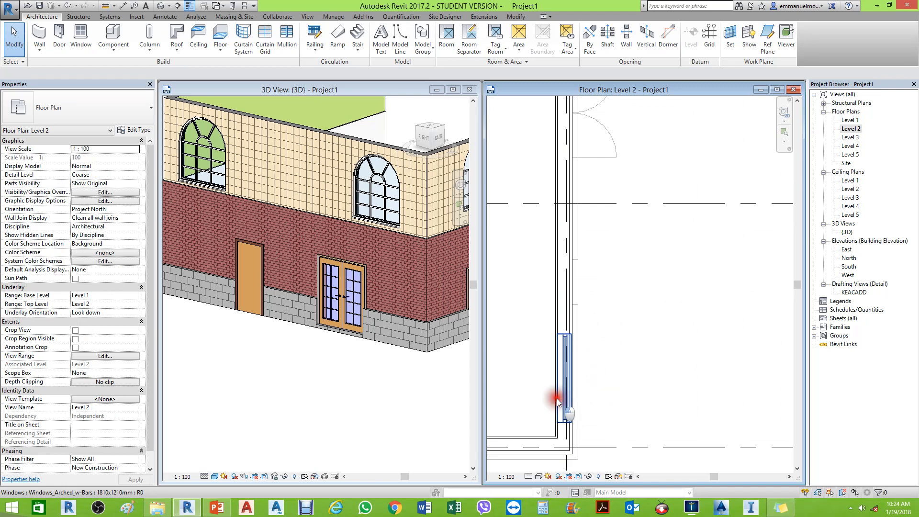
left_click(558, 401)
middle_click_drag(589, 421, 632, 302)
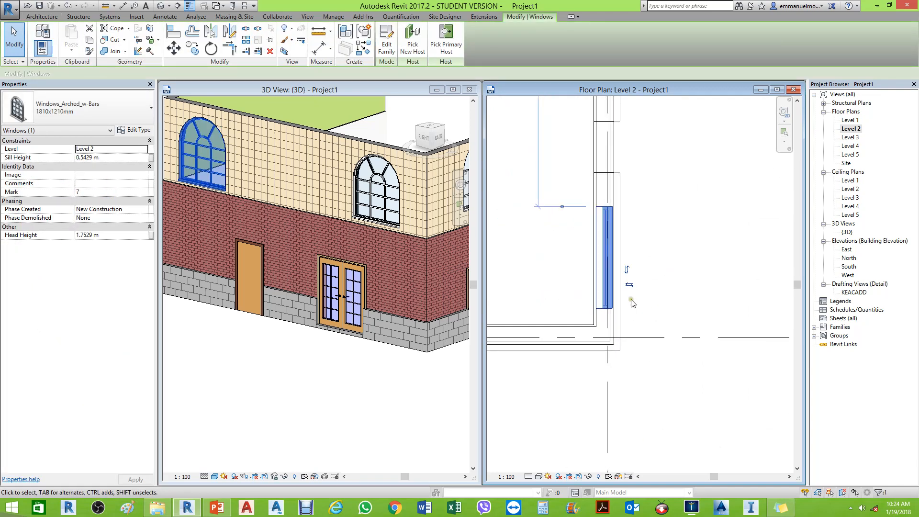
scroll(665, 278, "down", 2)
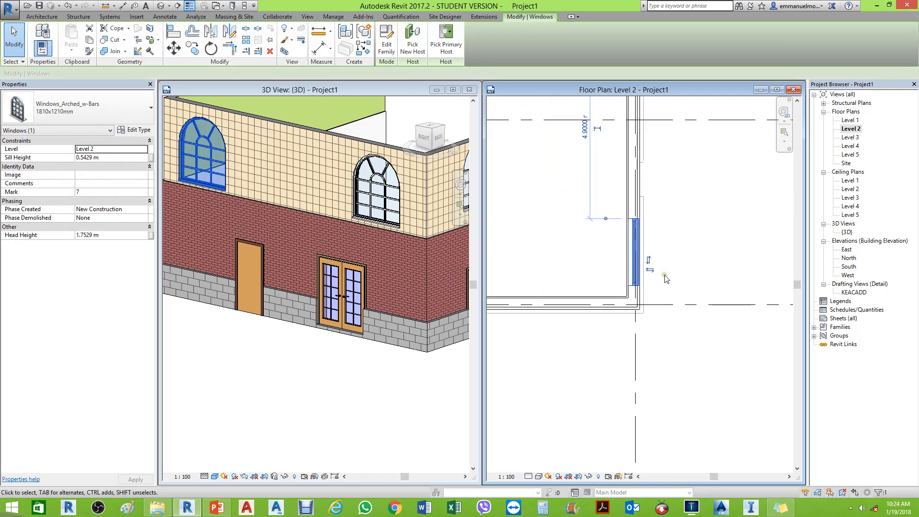
left_click(563, 278)
- Flip the facing of the new single-flush door so it sits toward the interior side of the wall
left_click_drag(250, 298, 261, 305)
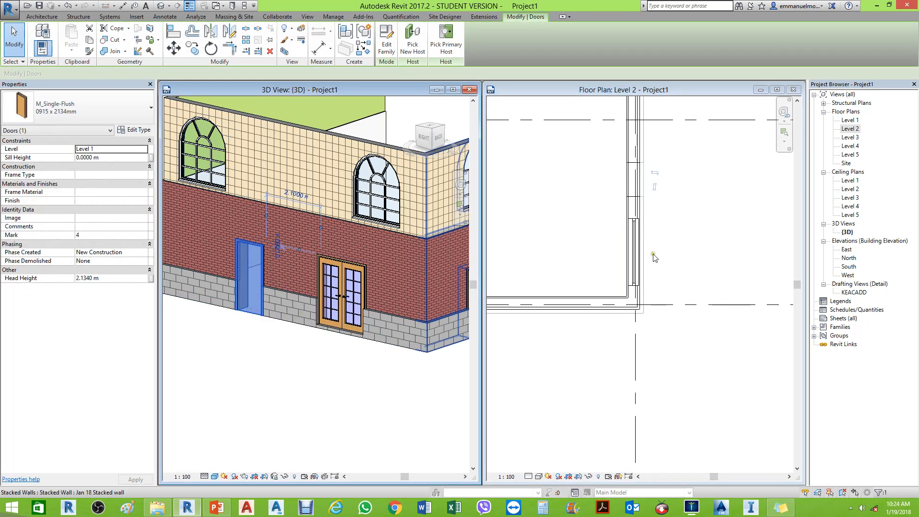
scroll(663, 242, "down", 4)
scroll(662, 242, "up", 4)
left_click(657, 264)
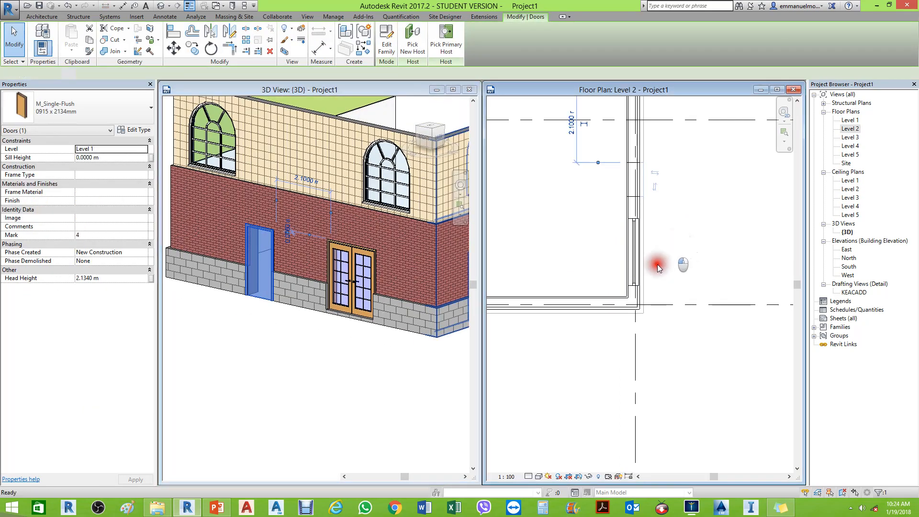
scroll(657, 277, "down", 4)
scroll(655, 245, "up", 3)
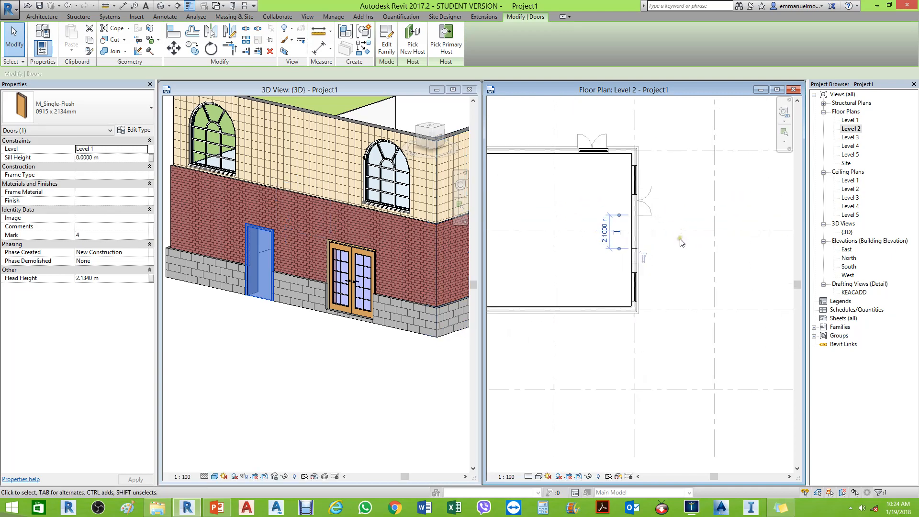
scroll(655, 246, "up", 3)
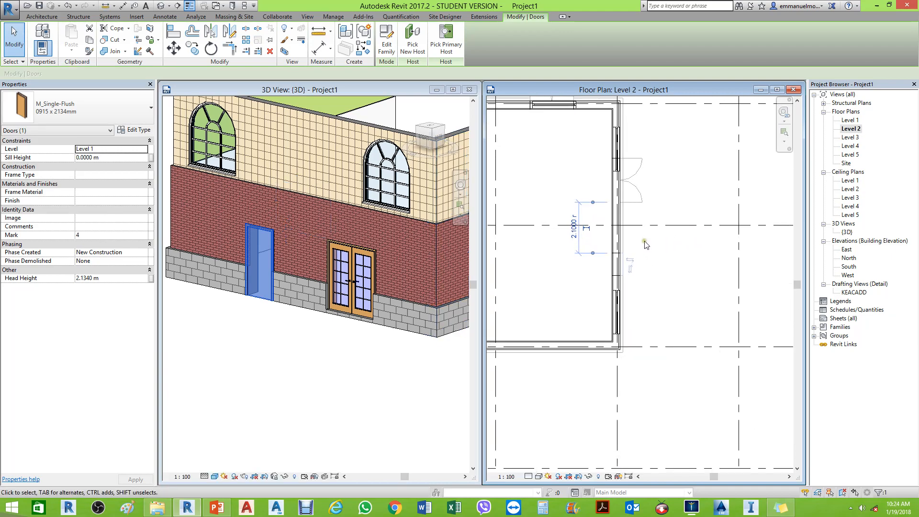
left_click(628, 272)
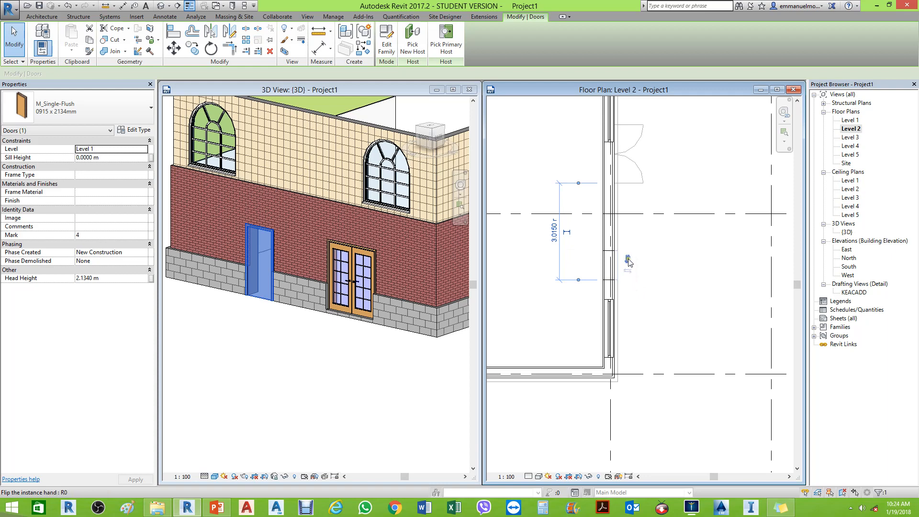
left_click(627, 259)
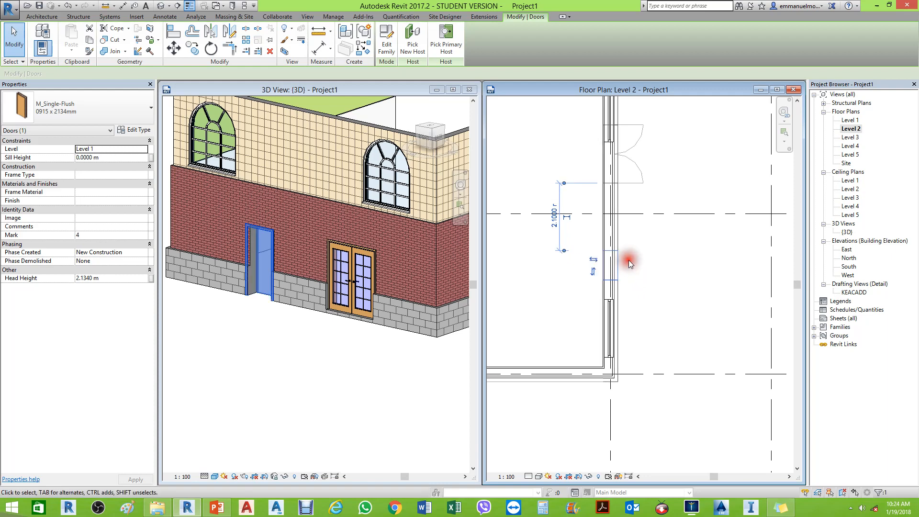
key("Escape")
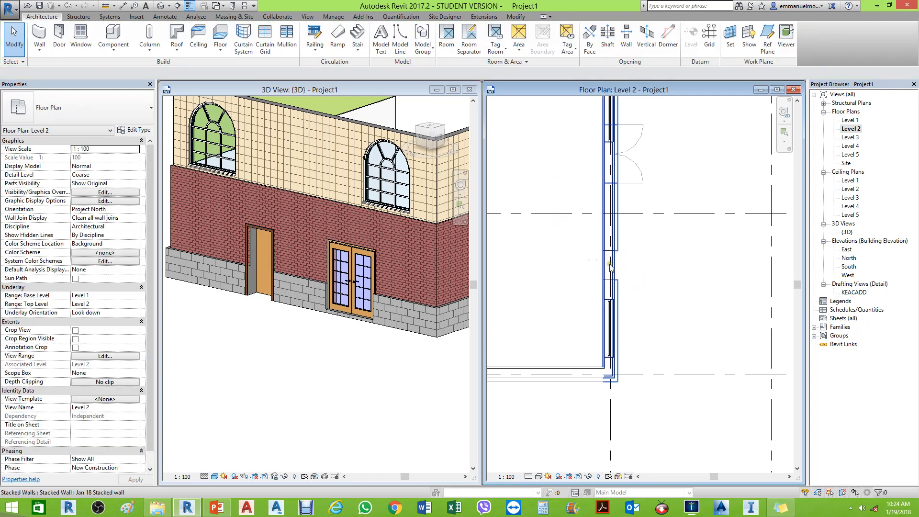
- Flip the single-flush door's facing back toward the exterior side of the wall
scroll(616, 272, "up", 3)
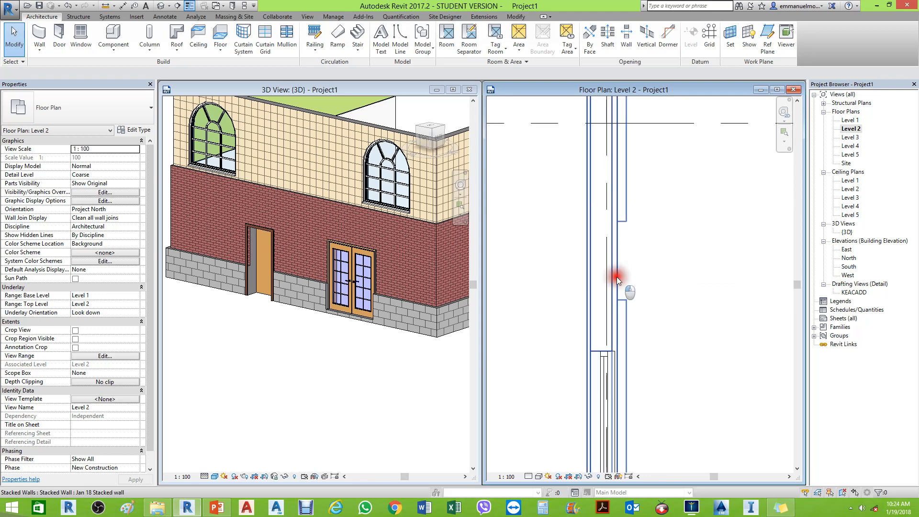
left_click(617, 277)
key("Escape")
left_click(269, 278)
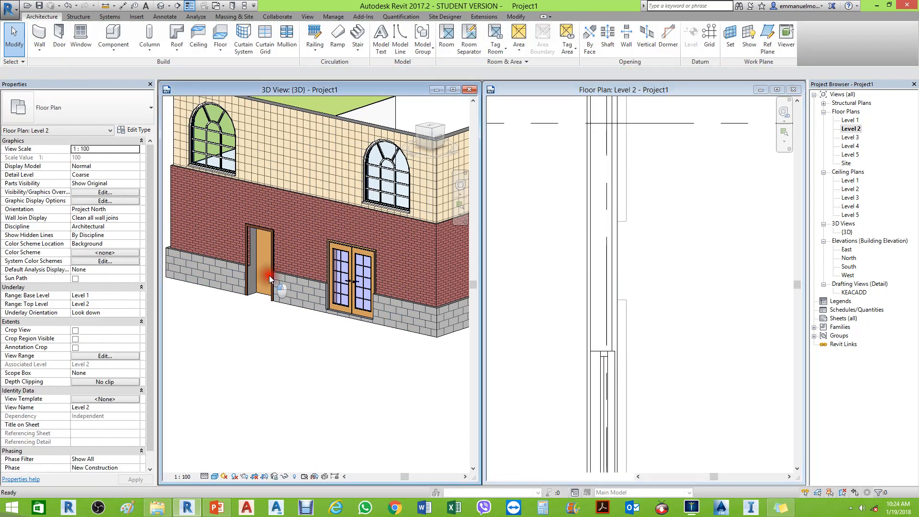
left_click(268, 278)
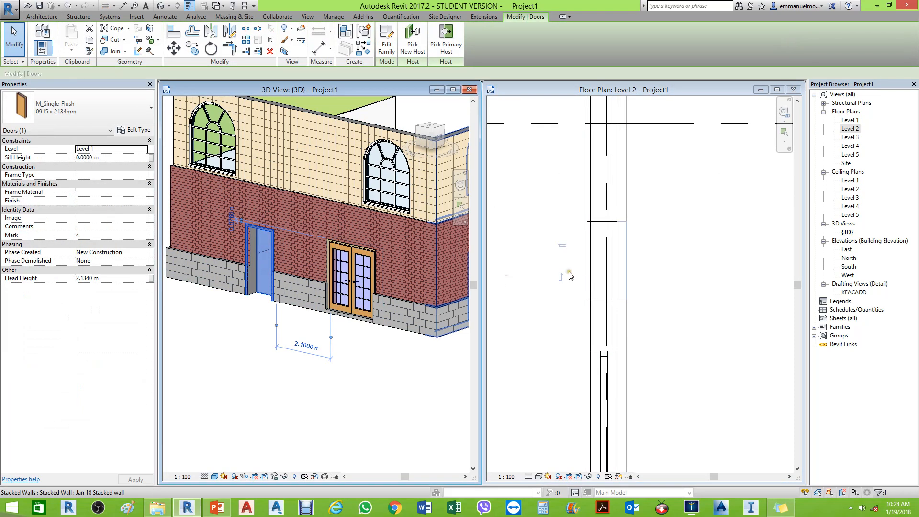
left_click(562, 248)
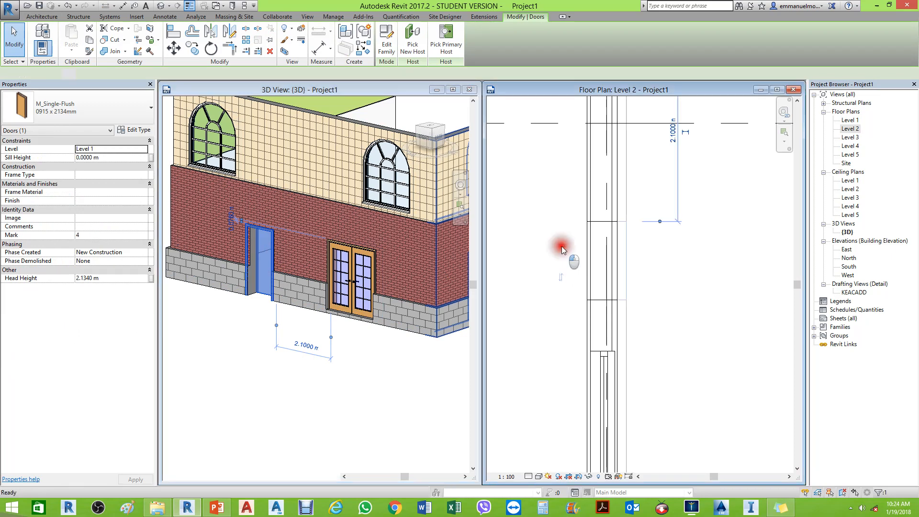
left_click(562, 247)
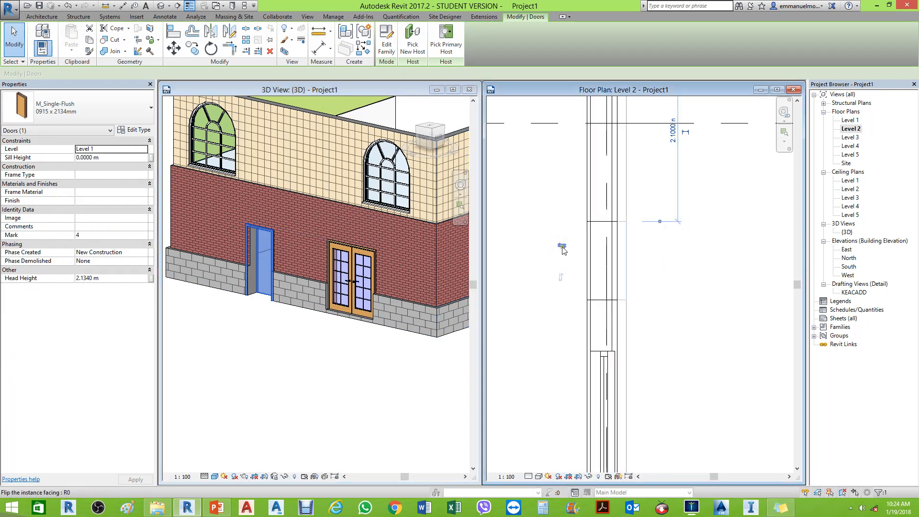
left_click(739, 291)
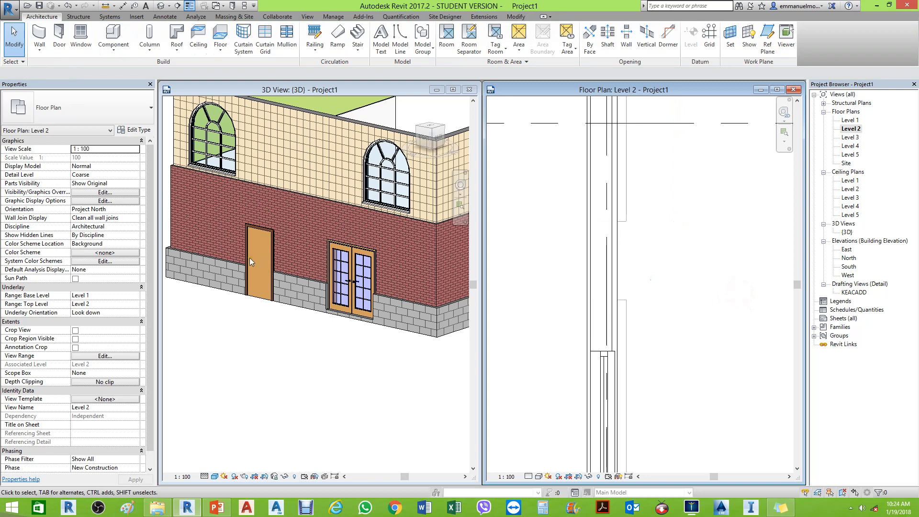
- Check the single-flush door's flip controls in the floor plan and review the whole building in 3D
left_click(269, 287)
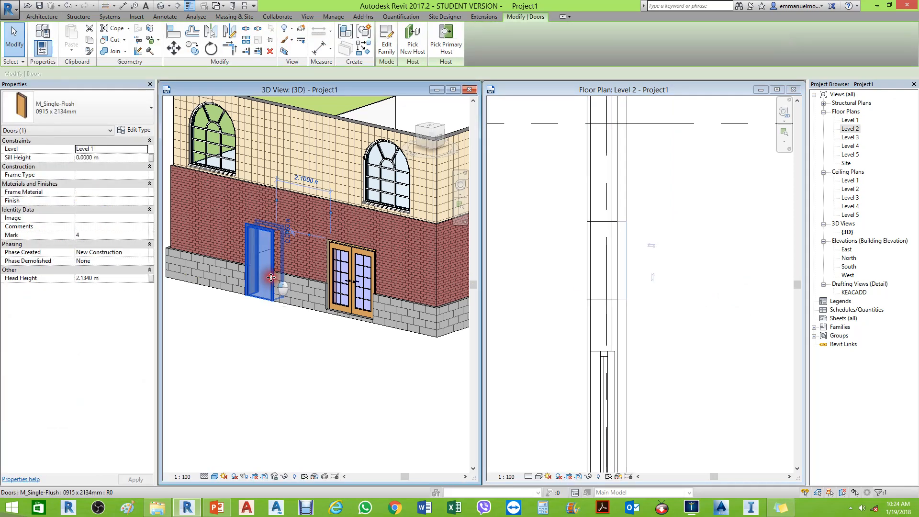
left_click(650, 280)
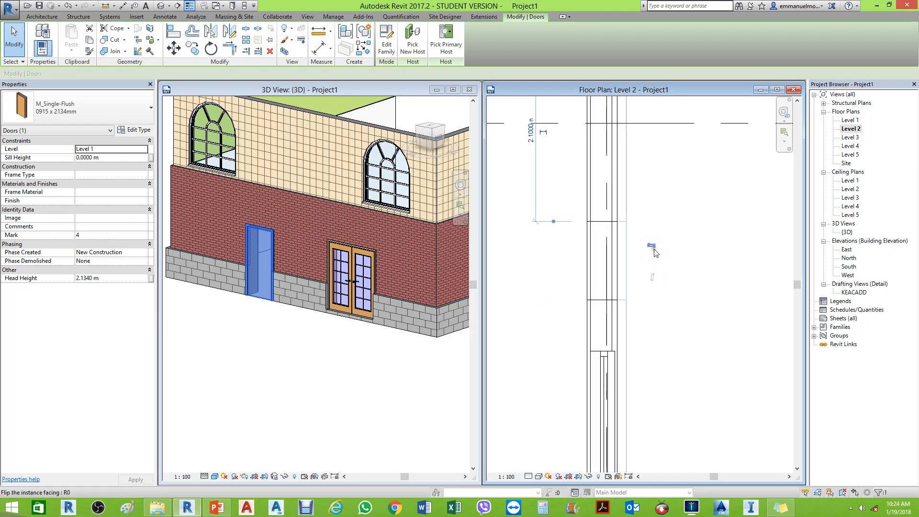
left_click(413, 374)
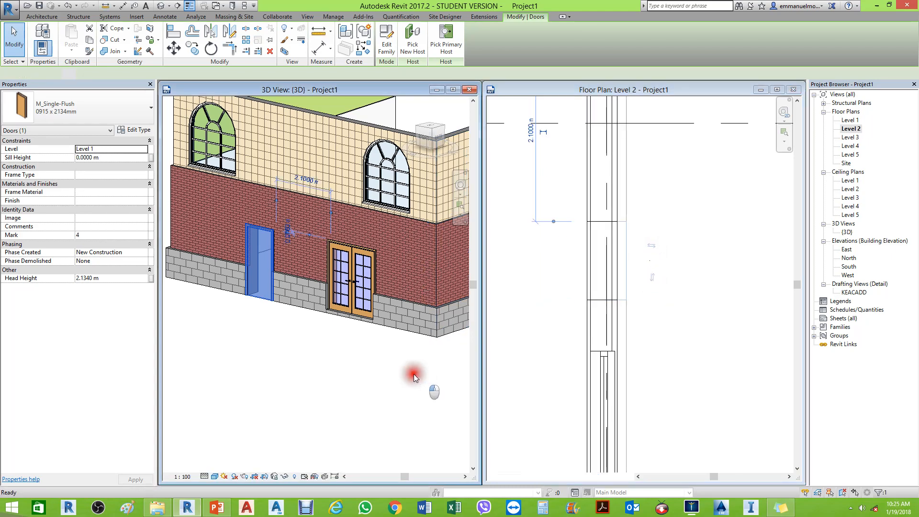
scroll(324, 346, "down", 3)
left_click(353, 356)
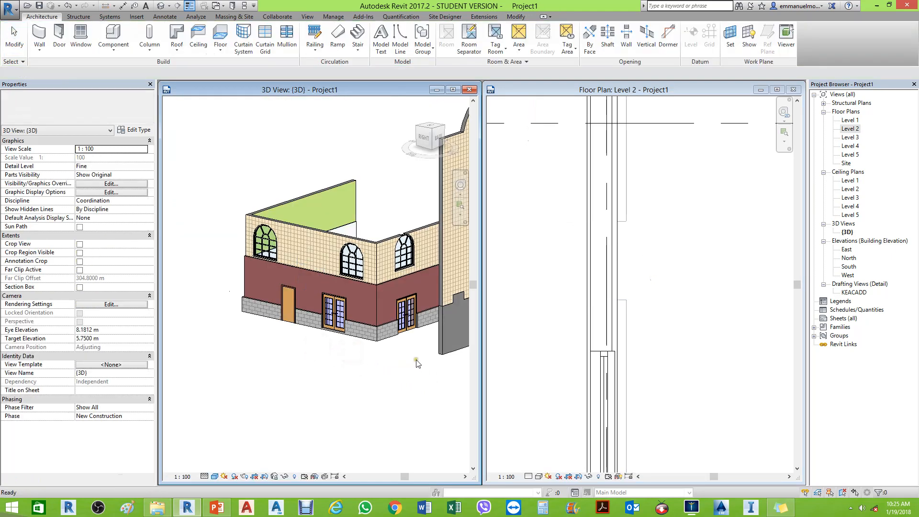
middle_click_drag(418, 361, 360, 337)
scroll(358, 341, "down", 3)
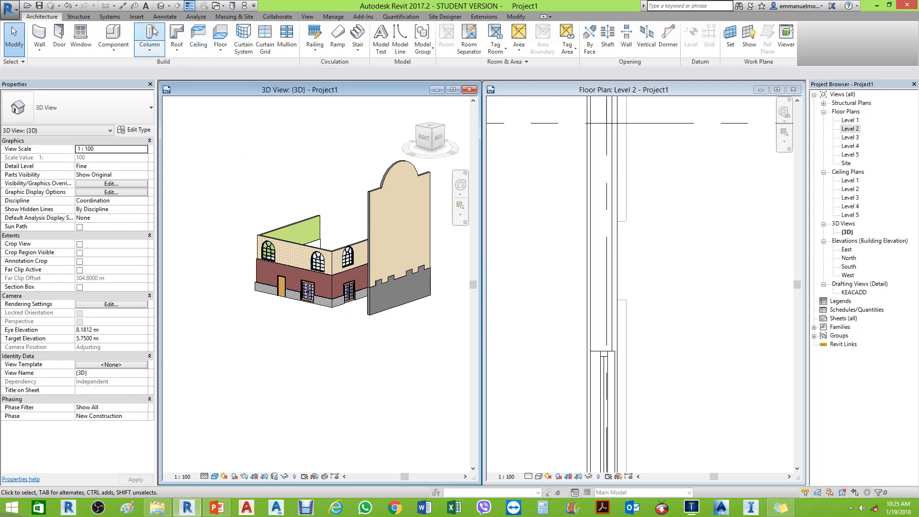
- Start loading a family and browse from the US Imperial library to the UK library's Planting folder
left_click(137, 16)
left_click(308, 41)
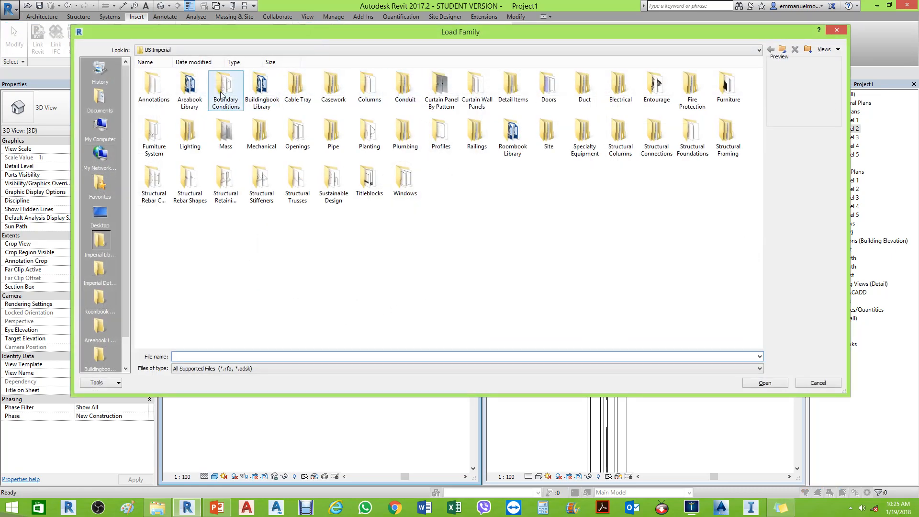
left_click(348, 50)
scroll(230, 76, "up", 3)
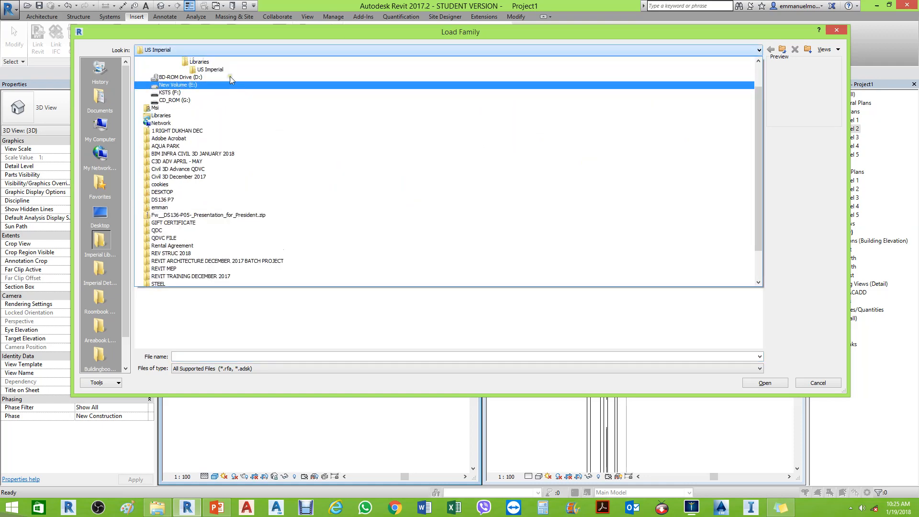
left_click(218, 77)
double_click(194, 90)
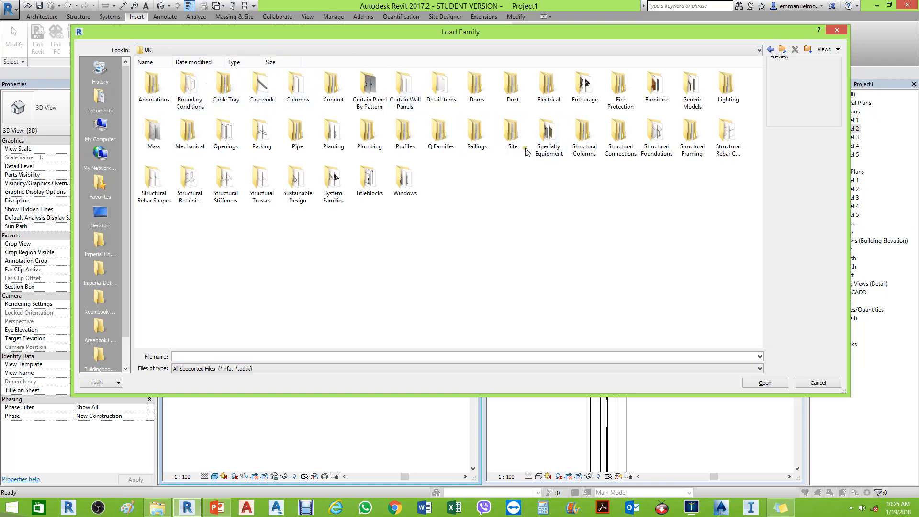
double_click(332, 137)
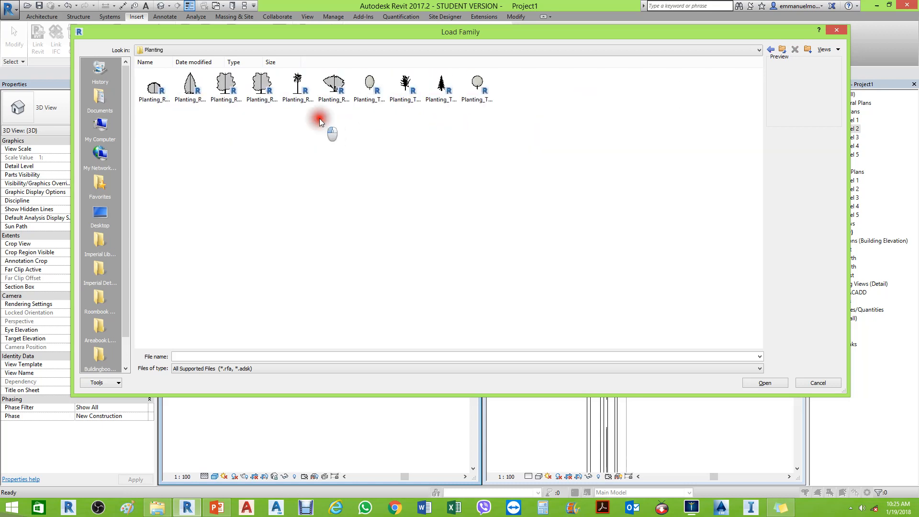
- Load the tropical tree family Planting_RPC_Tree_Tropical.rfa into the project
left_click_drag(319, 119, 154, 82)
left_click(770, 383)
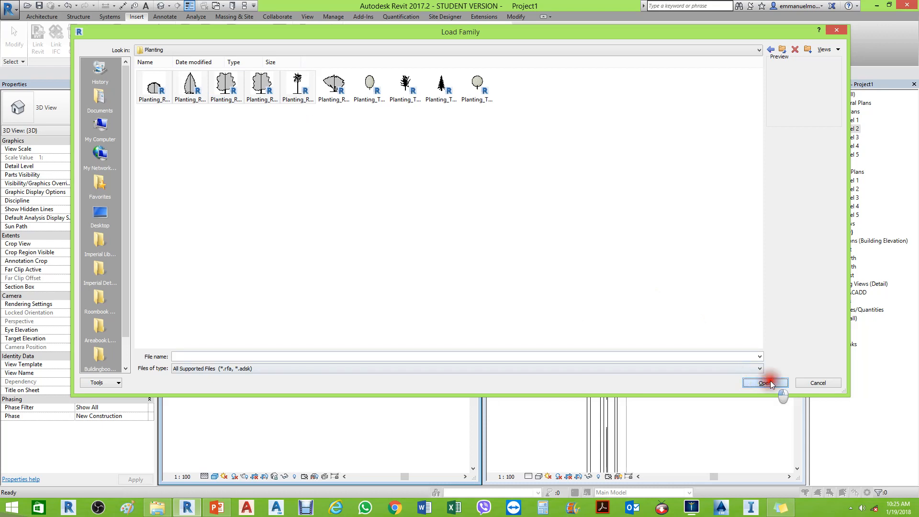
left_click(311, 118)
left_click(297, 93)
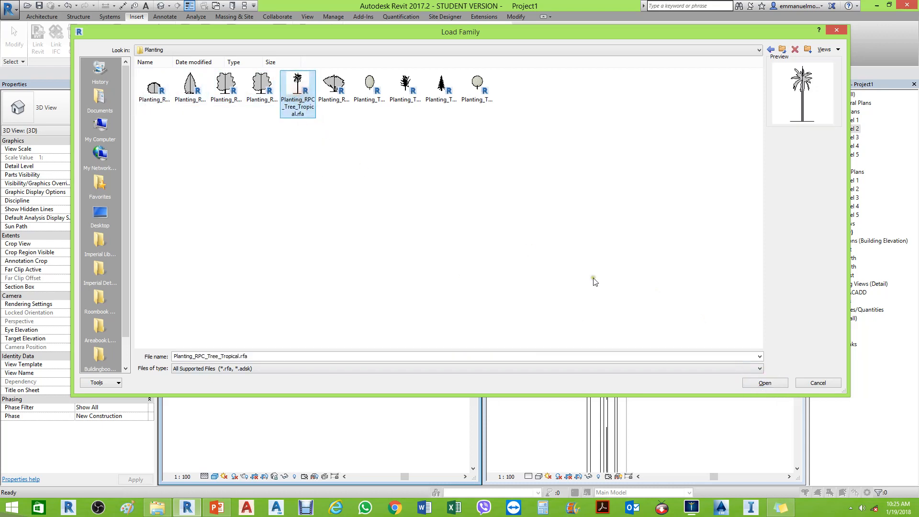
left_click(761, 383)
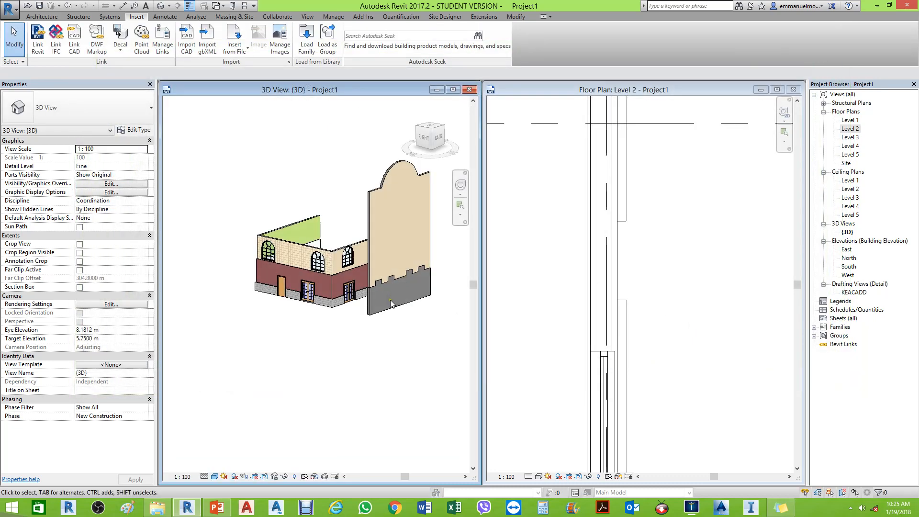
- Place three Buddha_Belly_Bamboo-1.5_Meters trees on Level 1 outside the building, along the side with the single door
left_click(42, 17)
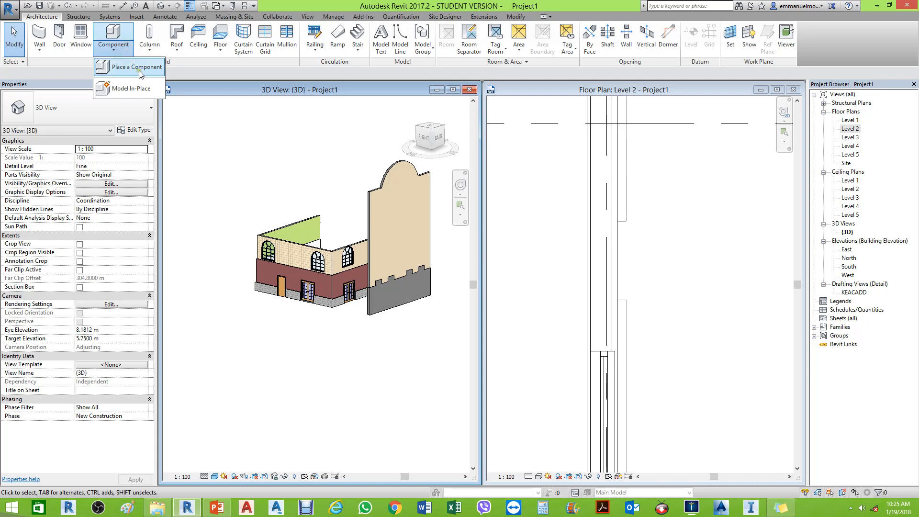
left_click(139, 68)
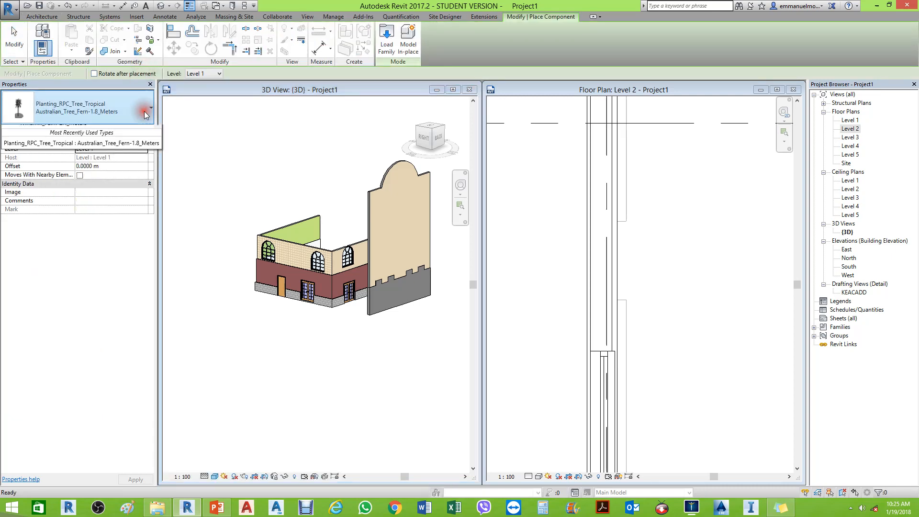
left_click(145, 111)
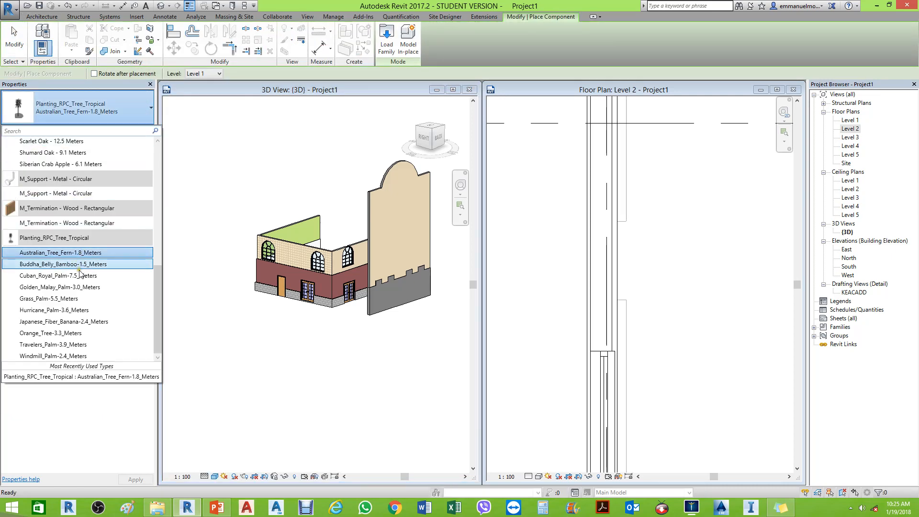
left_click_drag(156, 305, 139, 326)
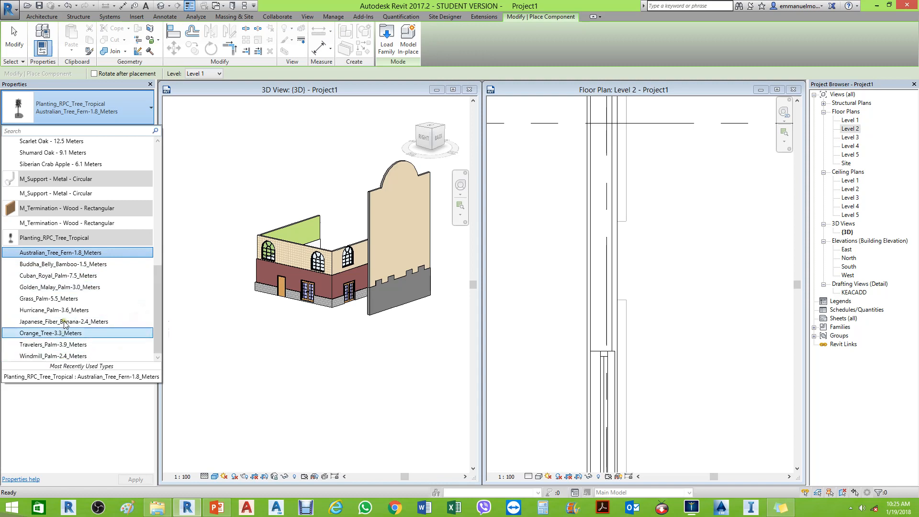
left_click(64, 265)
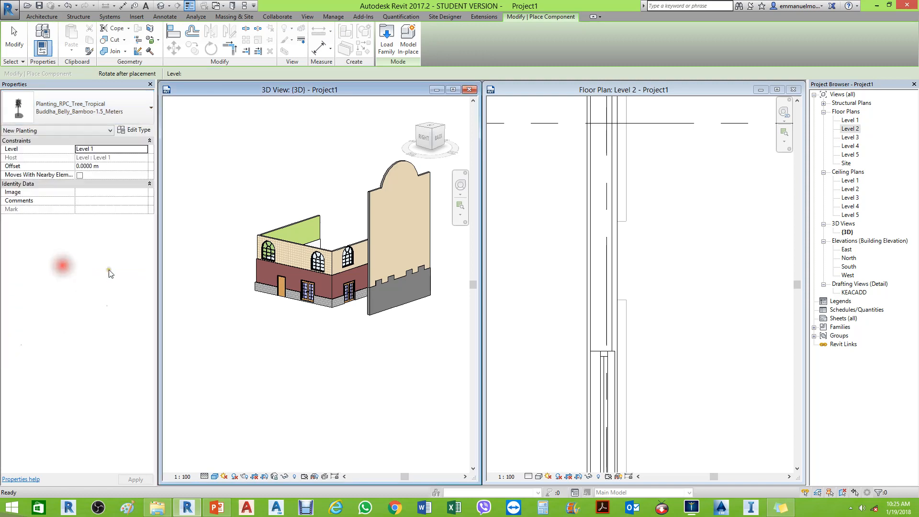
left_click(226, 286)
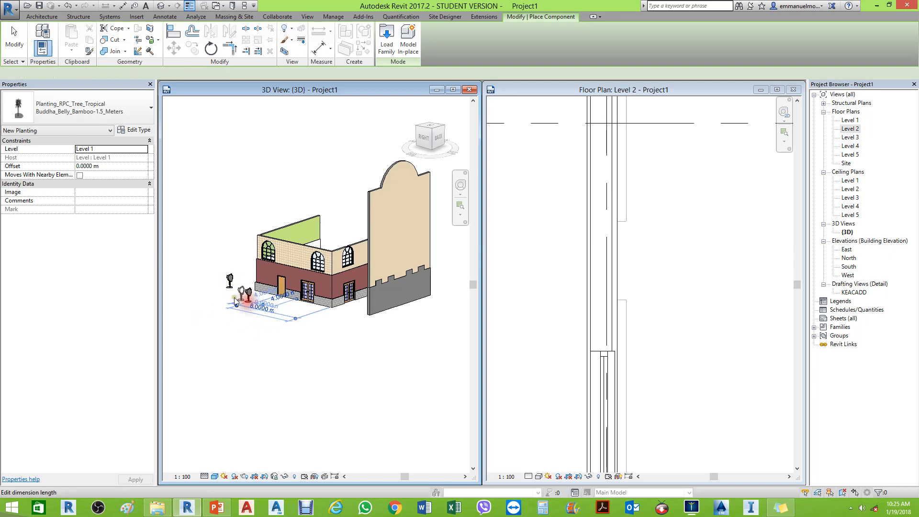
scroll(240, 287, "up", 2)
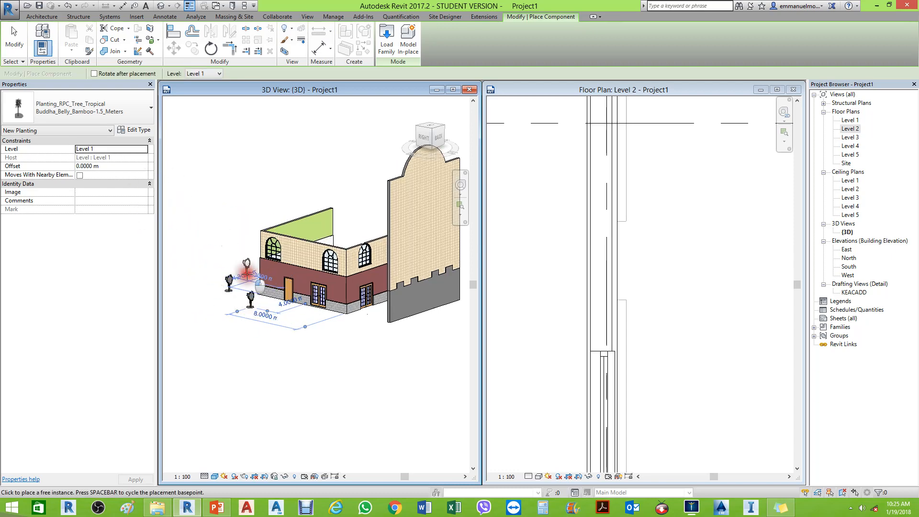
left_click(246, 273)
key("Escape")
key("Escape")
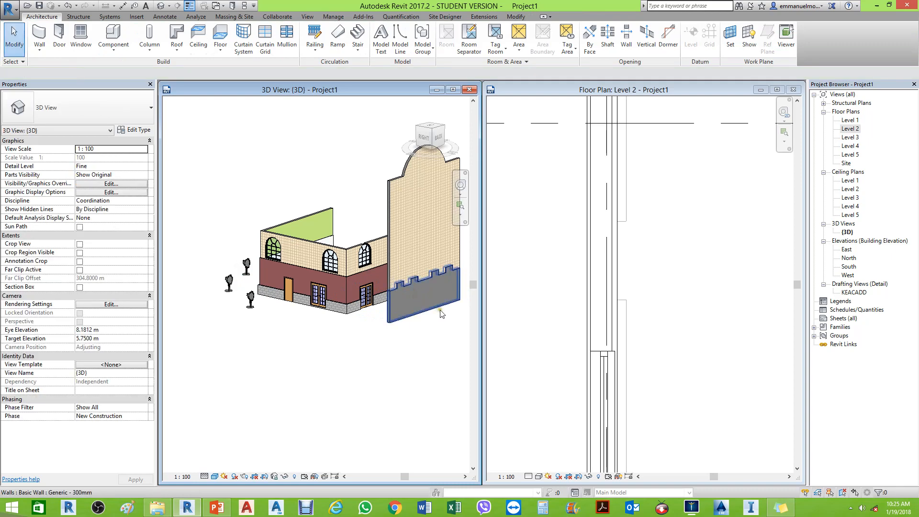
- Place three Hurricane_Palm-3.6_Meters trees on Level 1 around the outside of the building in the 3D view
scroll(440, 310, "down", 1)
middle_click_drag(268, 342, 444, 335, "shift")
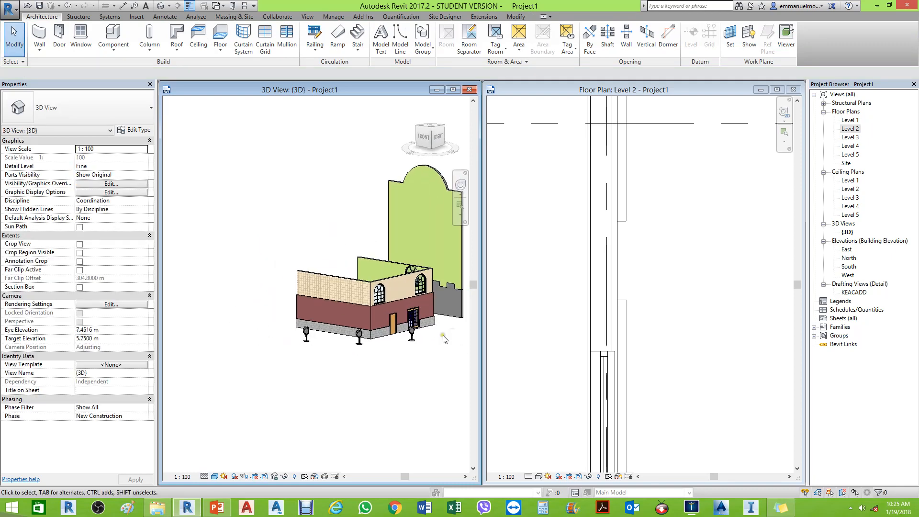
scroll(383, 306, "up", 2)
left_click(118, 119)
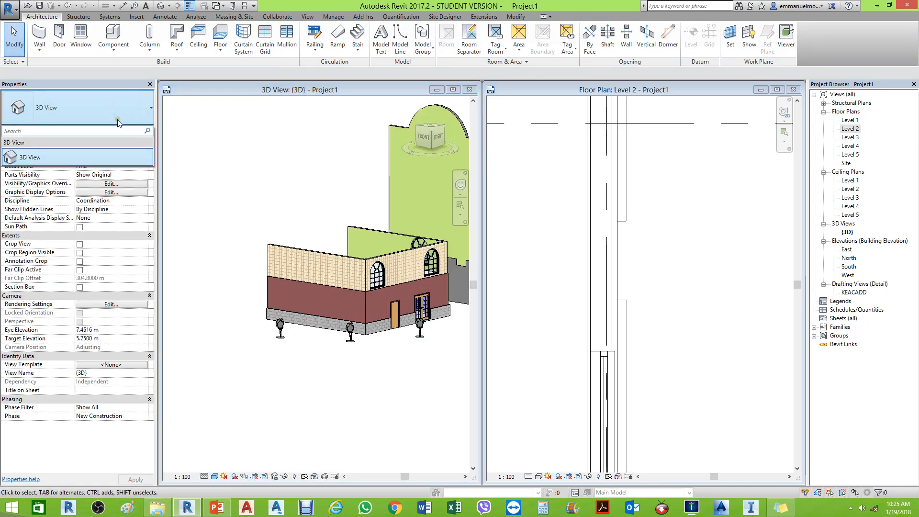
left_click(113, 45)
left_click(123, 71)
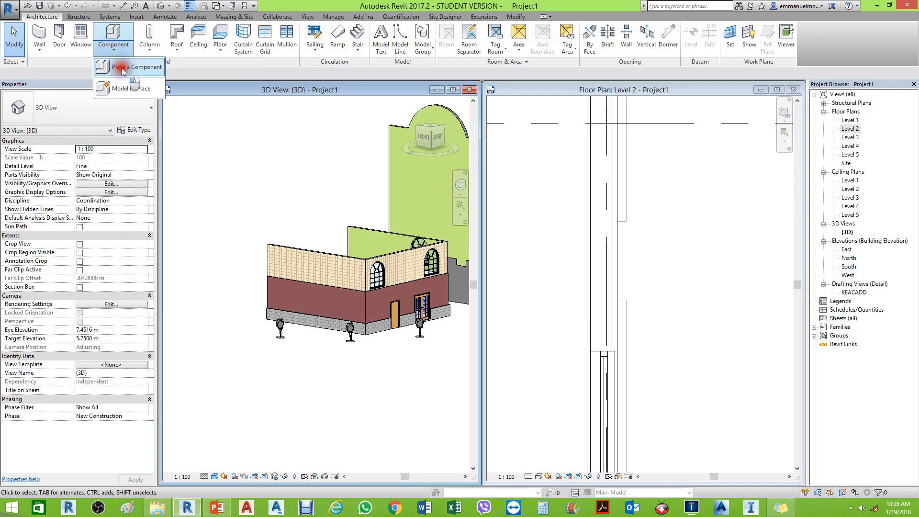
left_click(120, 106)
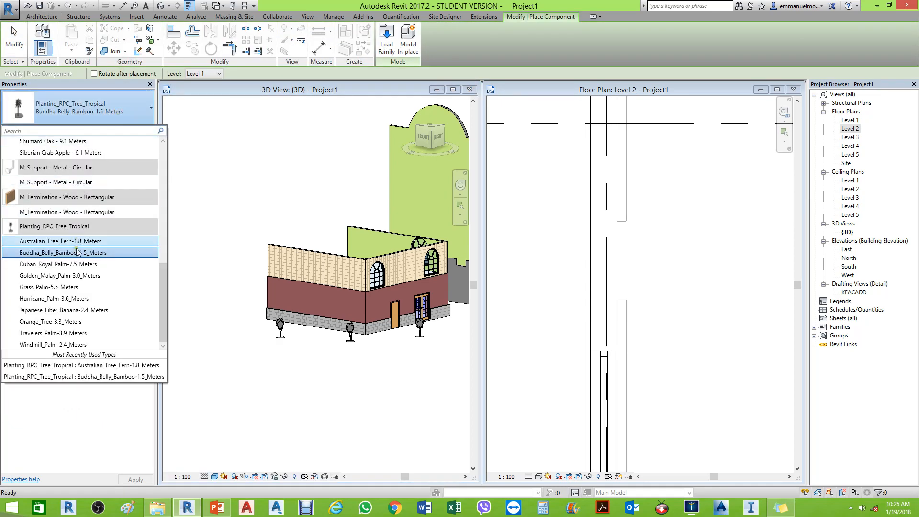
left_click(79, 299)
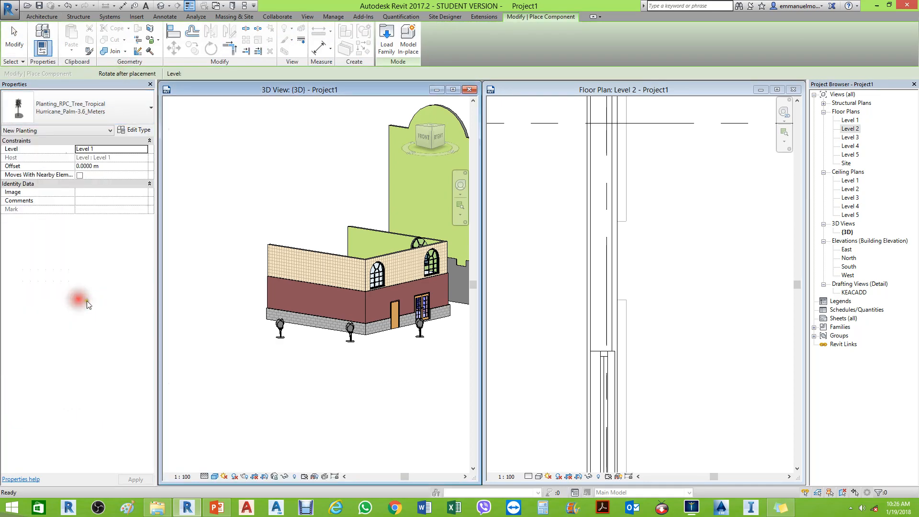
left_click(243, 324)
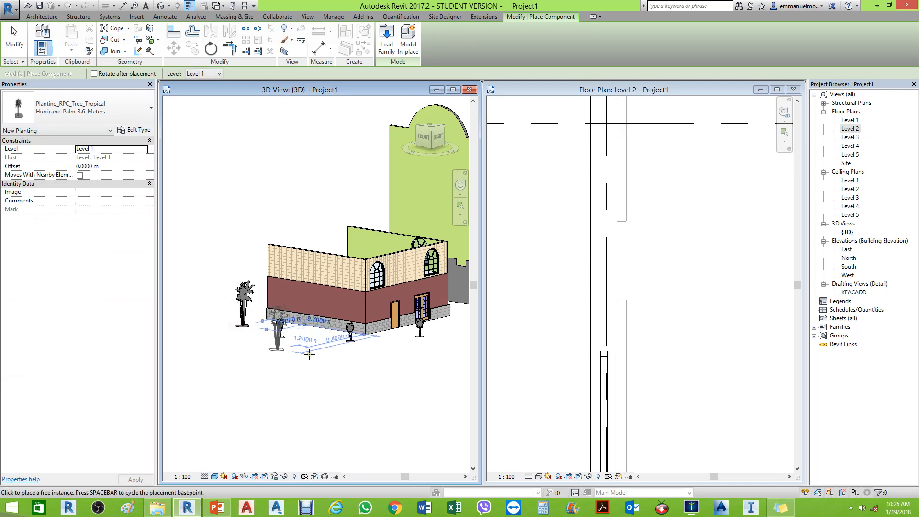
left_click(421, 350)
left_click(459, 319)
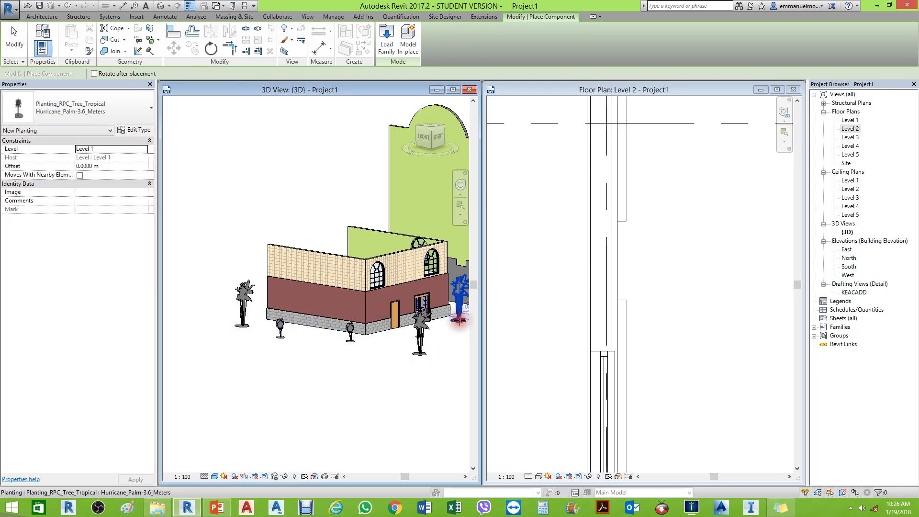
key("Escape")
key("Escape")
- Open the Level 1 floor plan and maximize it to show the whole grid with the building and trees
scroll(429, 336, "down", 3)
scroll(429, 336, "up", 2)
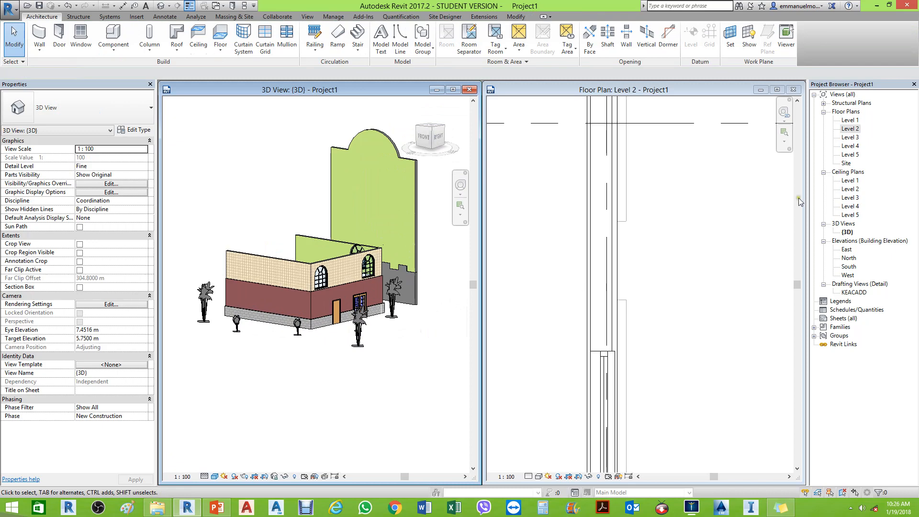
double_click(850, 120)
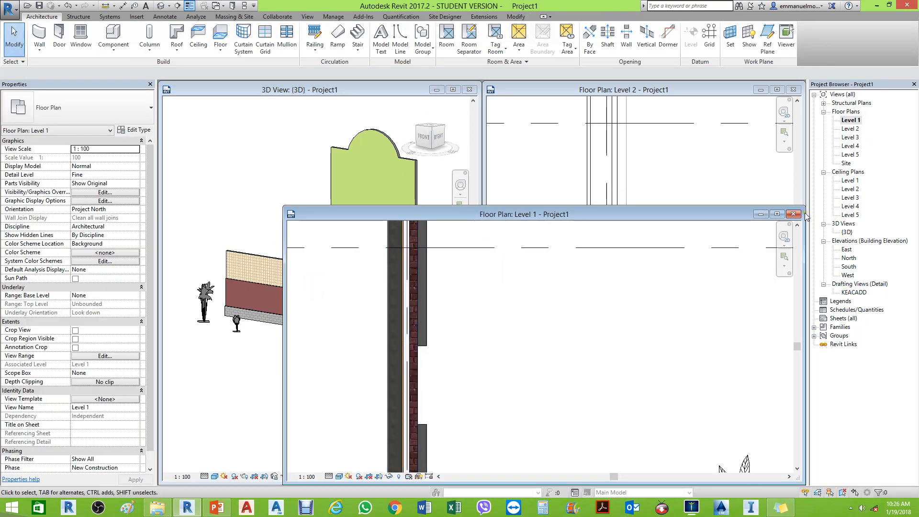
left_click(777, 214)
scroll(498, 211, "down", 3)
scroll(511, 221, "down", 4)
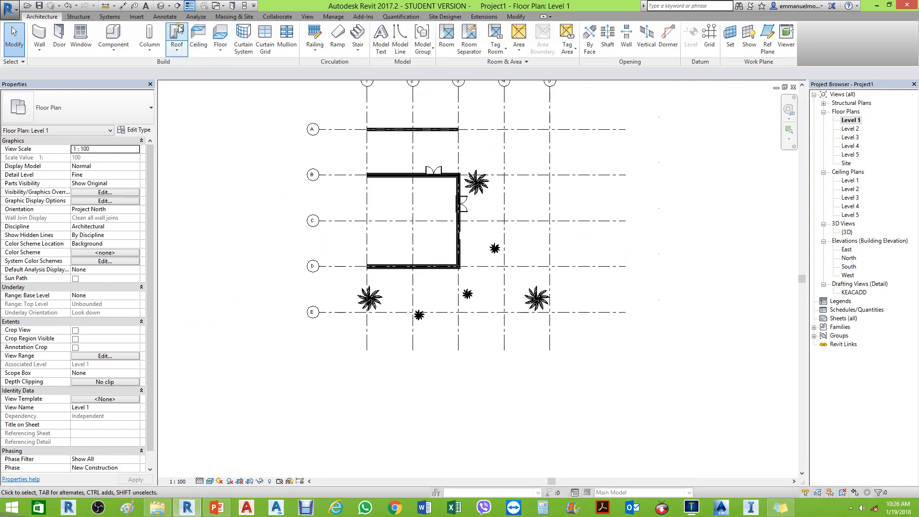
- Create a perspective camera view from southeast of the grid looking northwest across the building, and pull up the crop region's lower edge
left_click(305, 17)
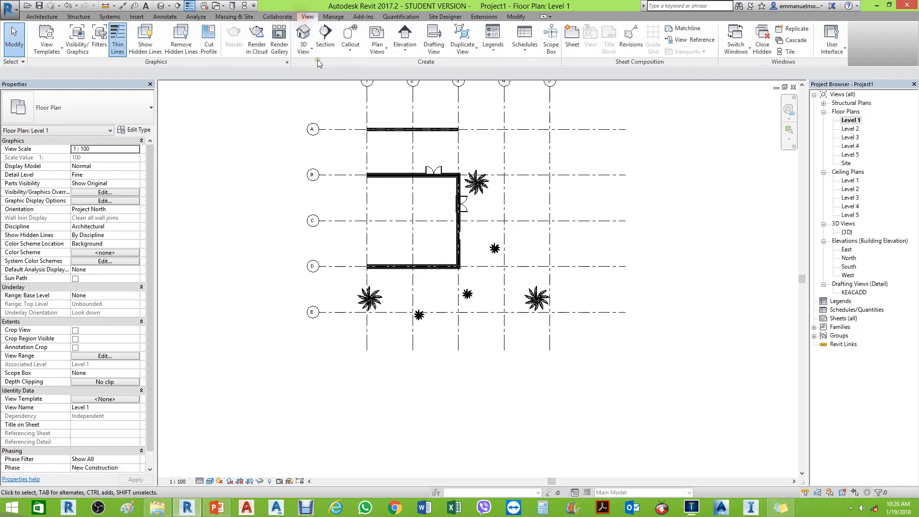
left_click(304, 46)
left_click(316, 86)
scroll(667, 360, "down", 2)
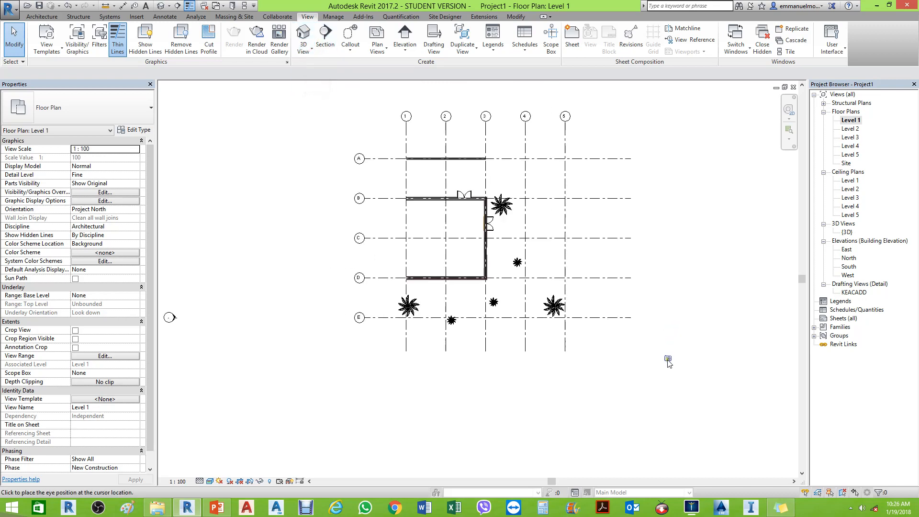
left_click(717, 393)
left_click(234, 117)
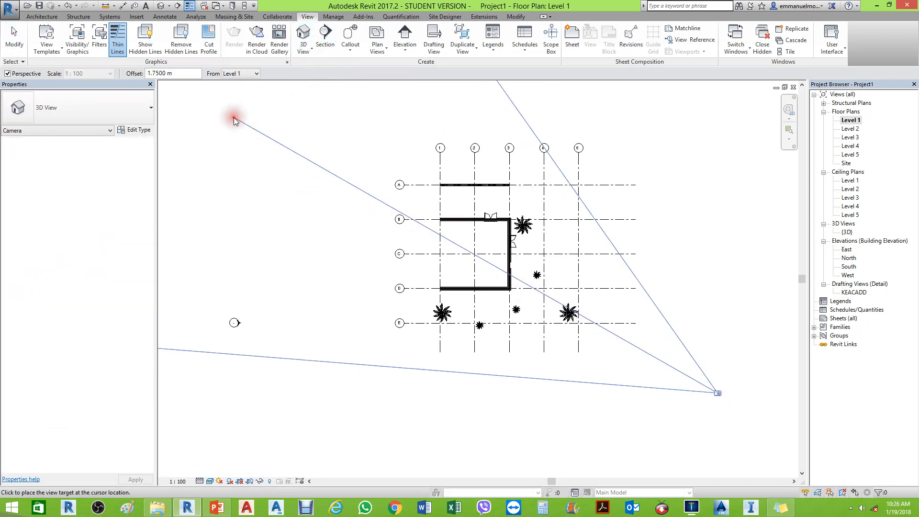
left_click(239, 122)
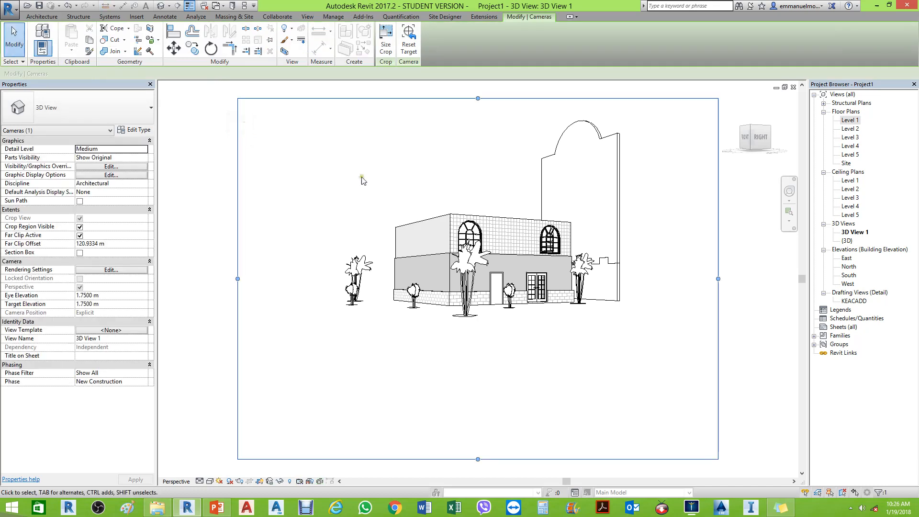
left_click_drag(478, 459, 488, 349)
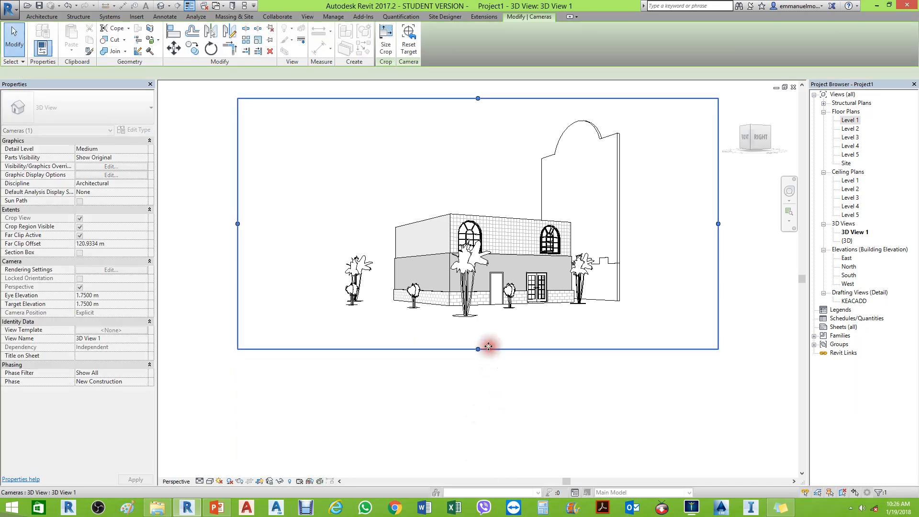
- Preview the perspective camera view in the Ray Trace visual style and close the ray trace mode
left_click(209, 482)
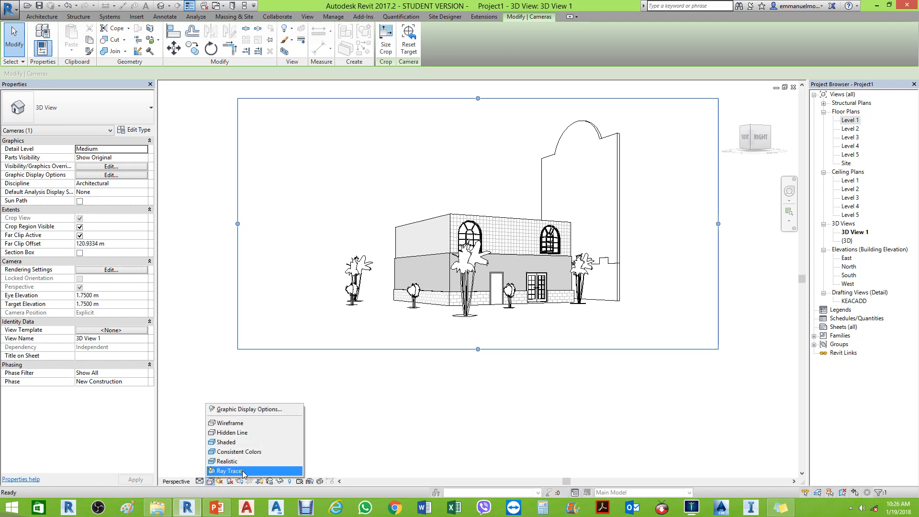
left_click(238, 472)
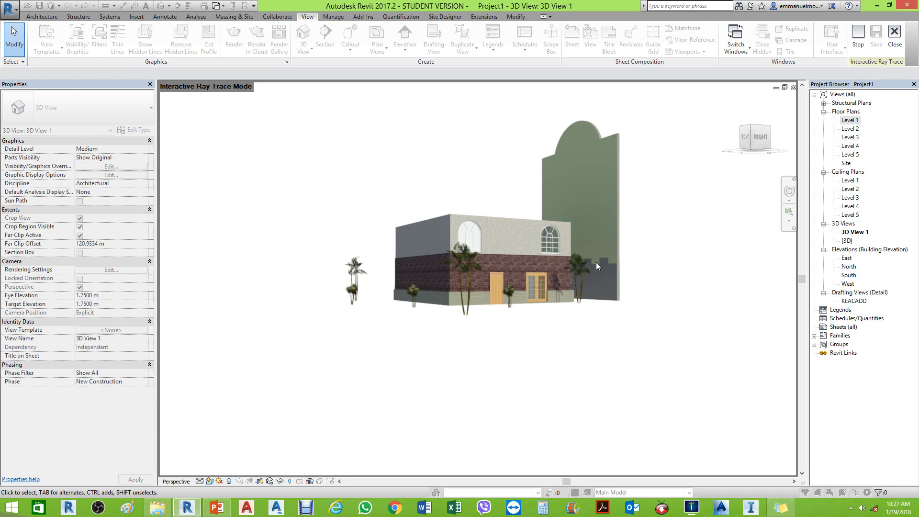
left_click(895, 32)
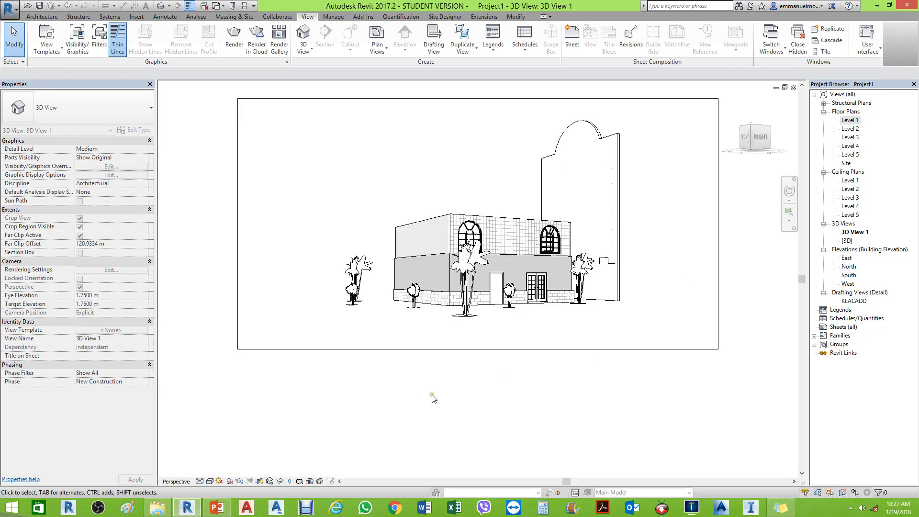